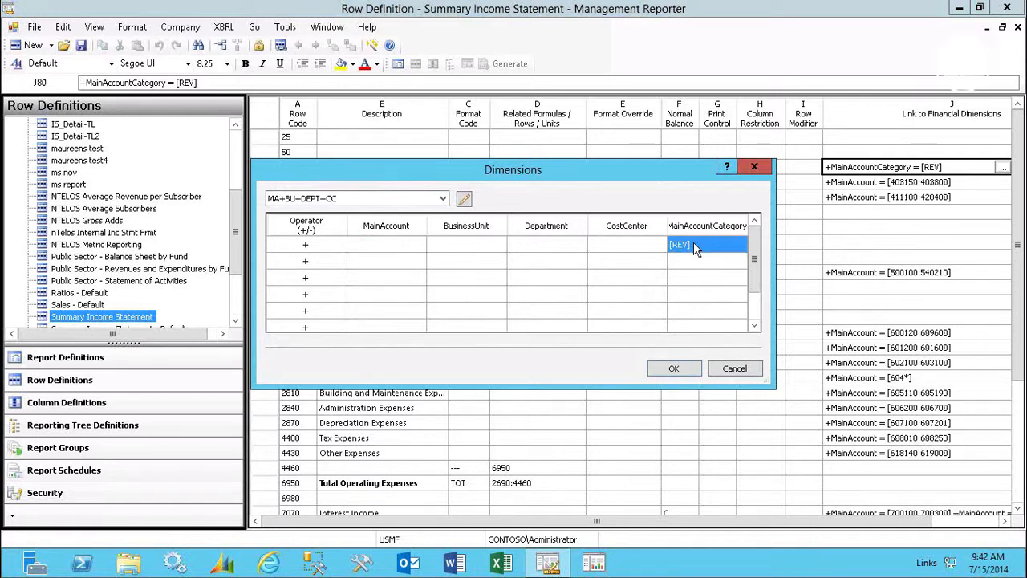
Reselect REV as the From value of MainAccountCategory for the Sales row, searching the category list for "r"
double_click(695, 245)
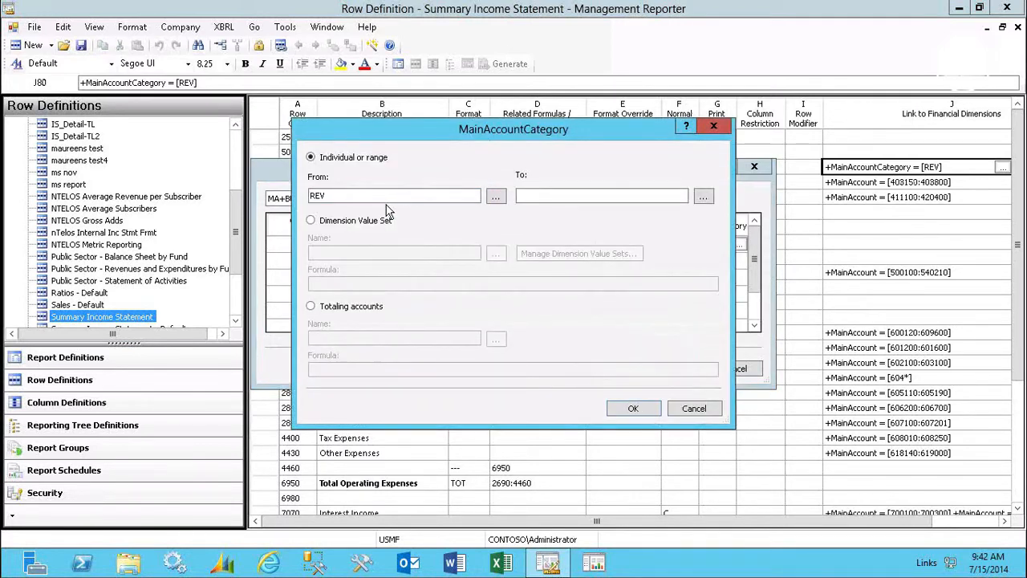
left_click(364, 197)
key("BackSpace")
left_click(495, 200)
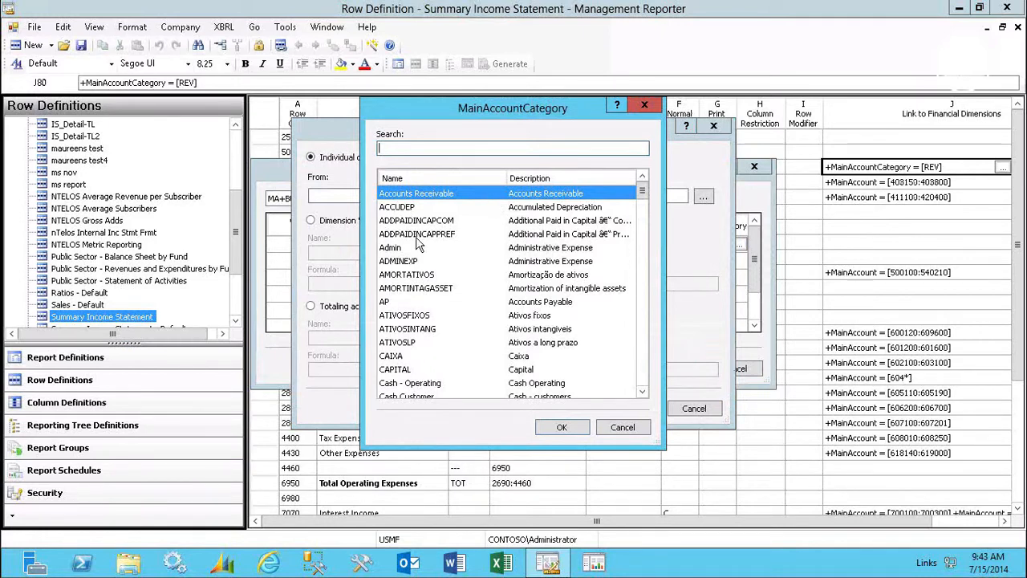
type("r")
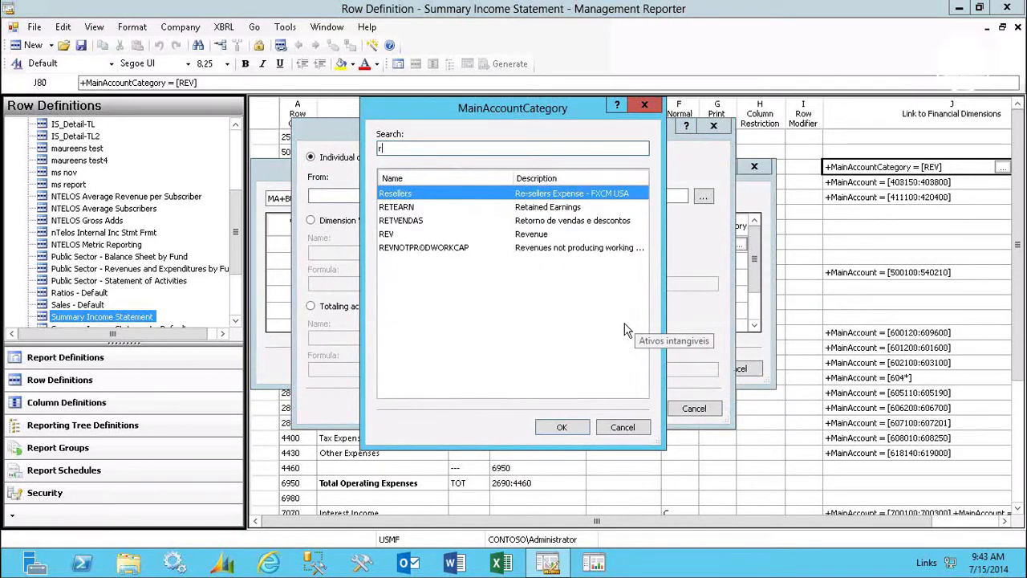
left_click(386, 234)
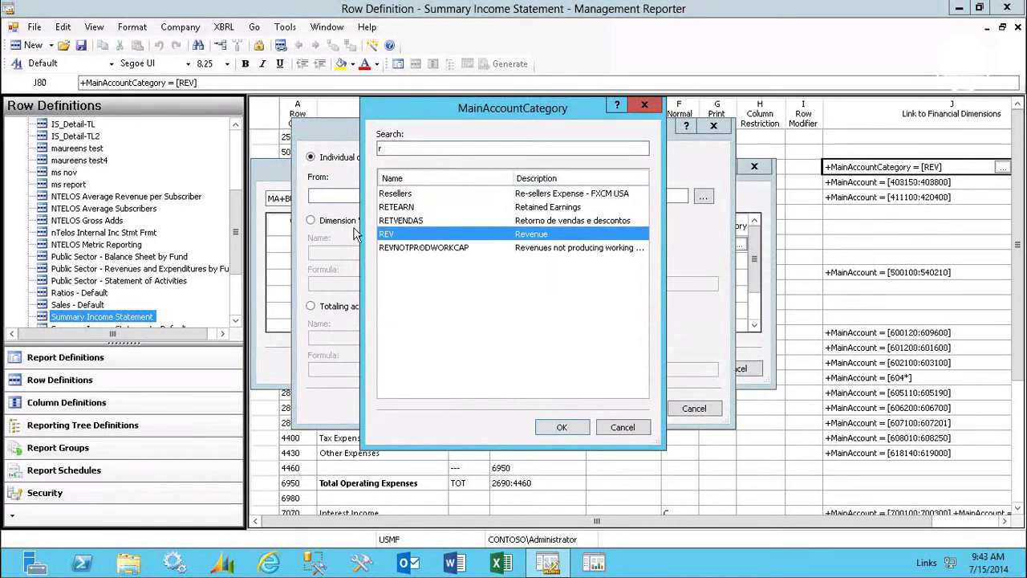
left_click(561, 427)
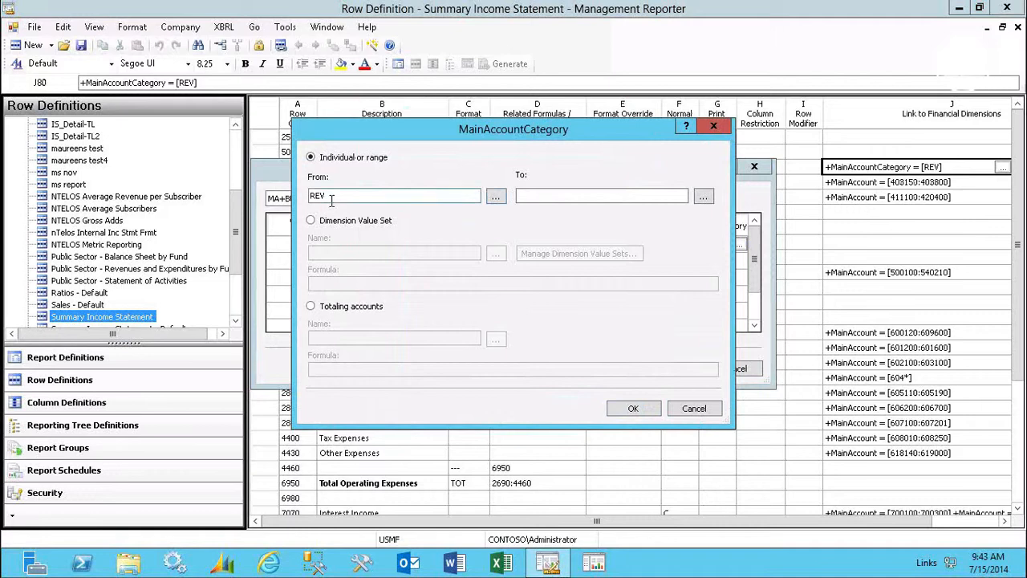
Try the Current Assets Default dimension value set for the Sales row's MainAccountCategory and discard the dimension changes
left_click(311, 220)
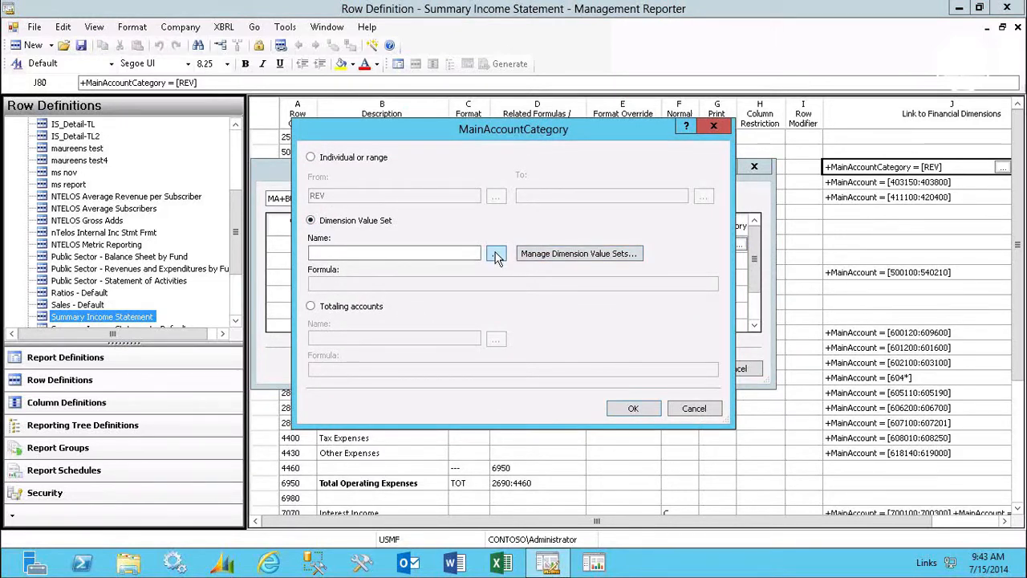
left_click(496, 255)
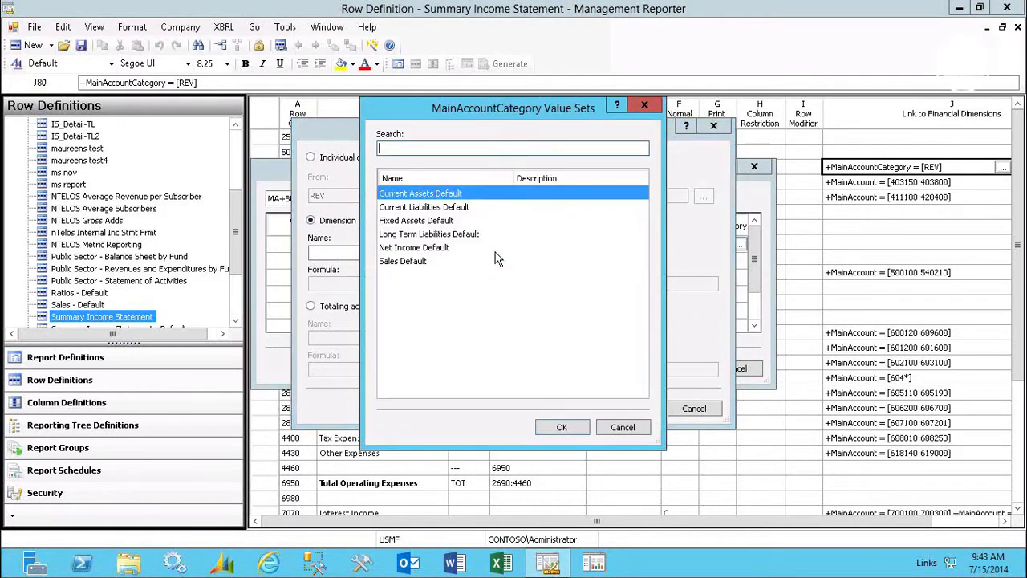
double_click(423, 195)
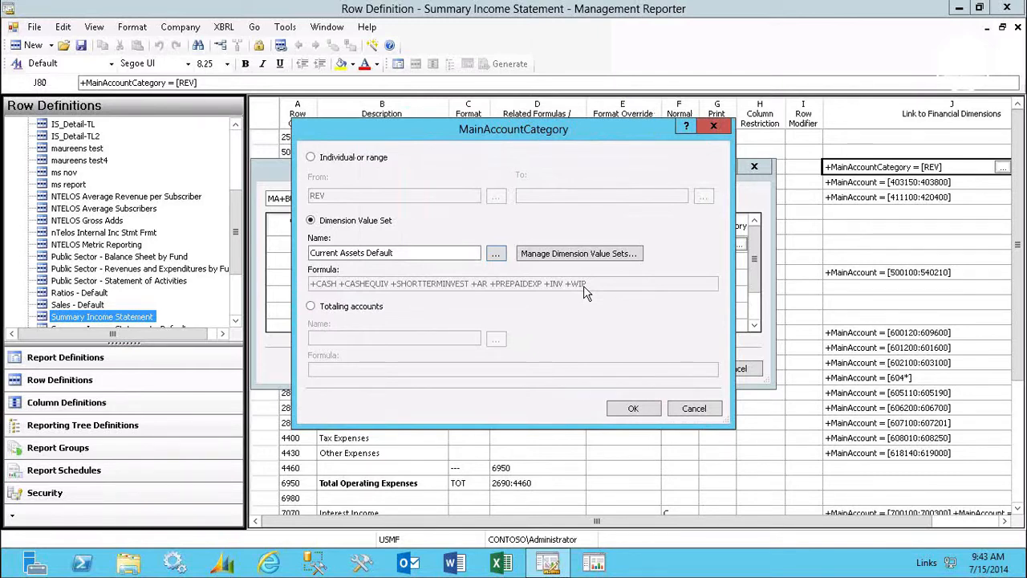
left_click(690, 410)
left_click(736, 369)
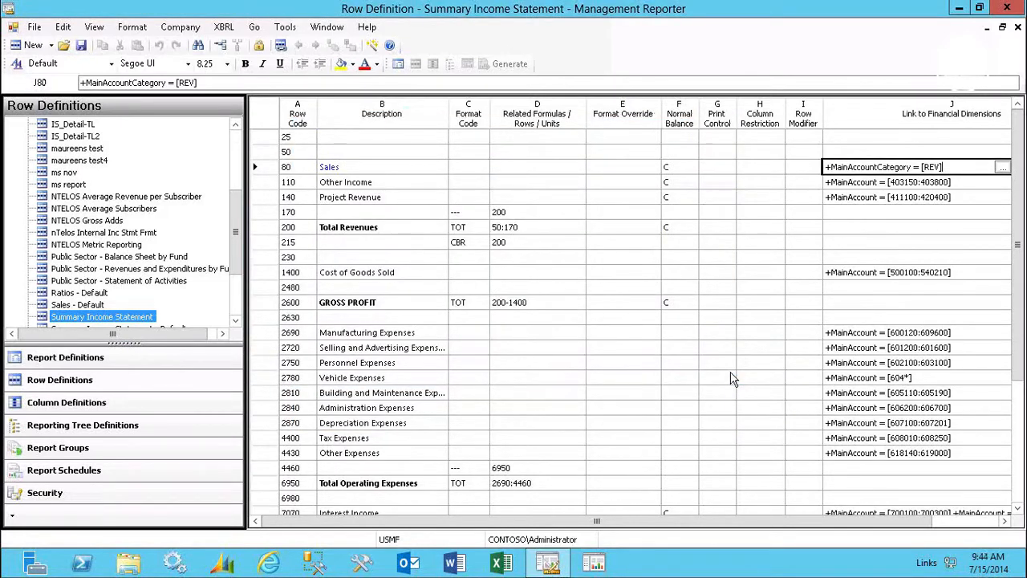
Create a new row definition and open the Insert Rows from Dimensions settings
left_click(25, 45)
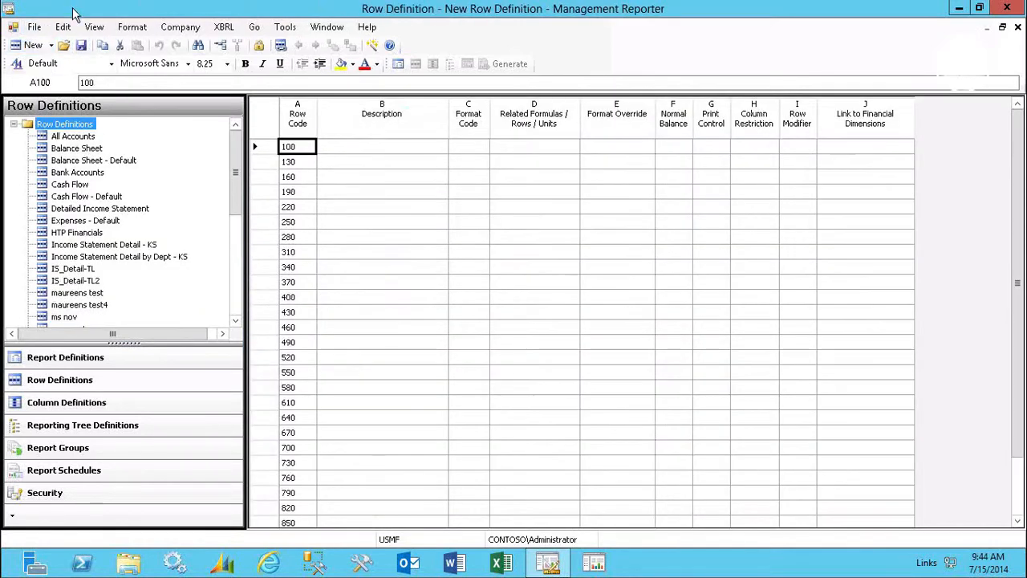
left_click(64, 27)
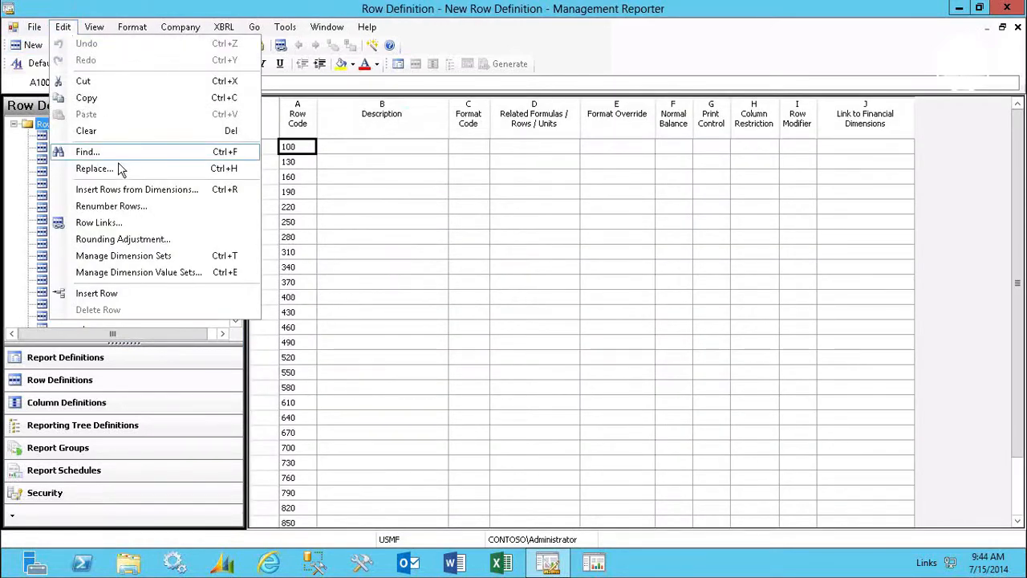
left_click(125, 190)
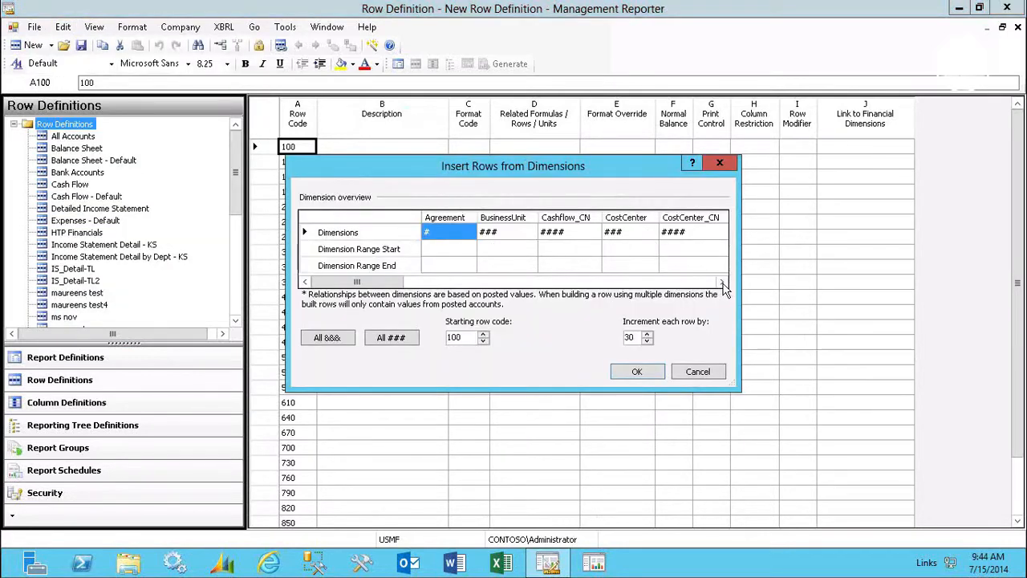
Find the MainAccount dimension, apply All &&& to the dimensions, and submit the row insertion
left_click(722, 283)
left_click(722, 282)
left_click(722, 283)
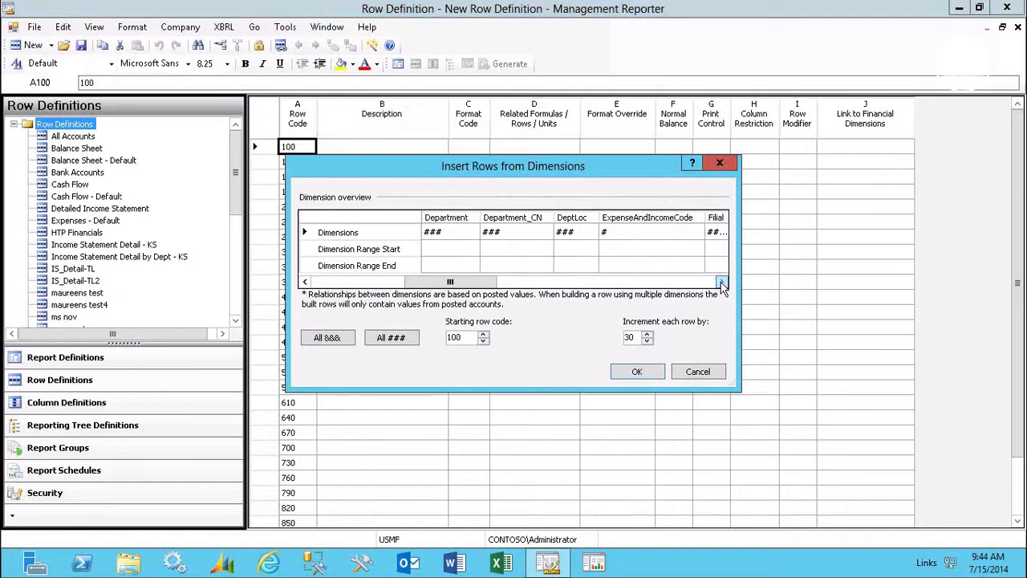
left_click(722, 282)
left_click(722, 282)
left_click(679, 232)
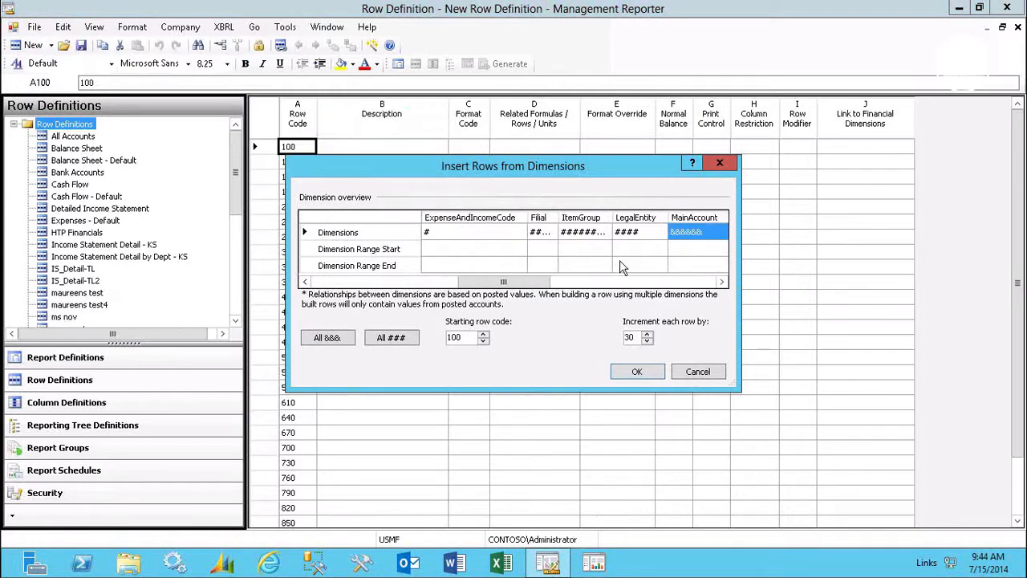
key("Right")
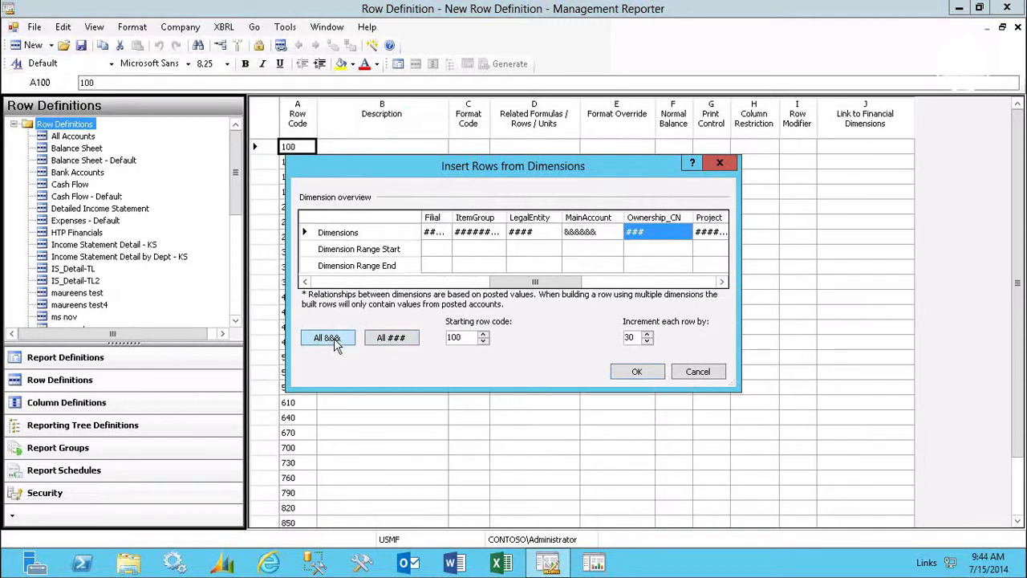
left_click(337, 342)
left_click(633, 372)
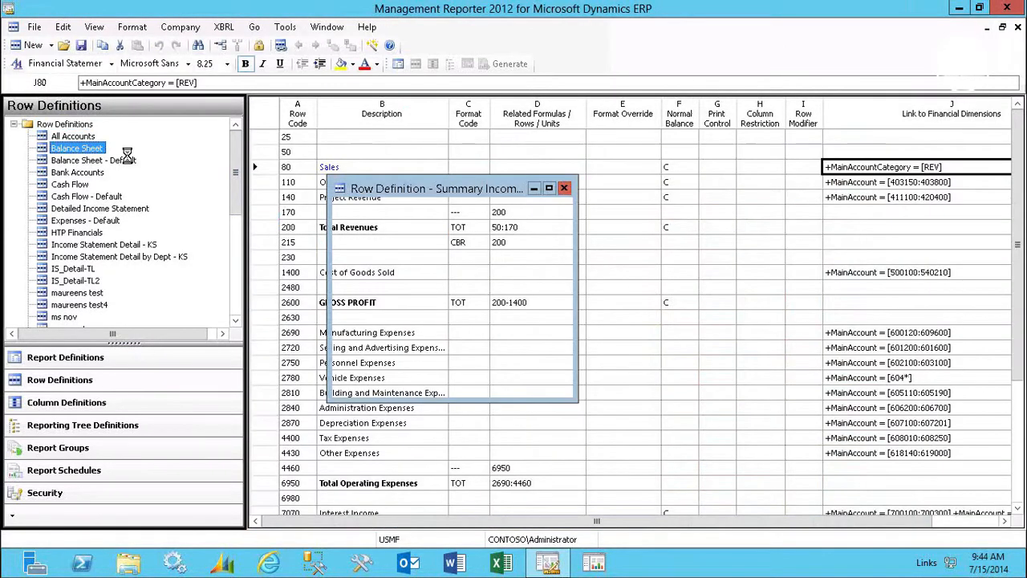
Open the Balance Sheet row definition and set the Bank Account - USD row's MainAccount range to 100000 through 199999
double_click(120, 151)
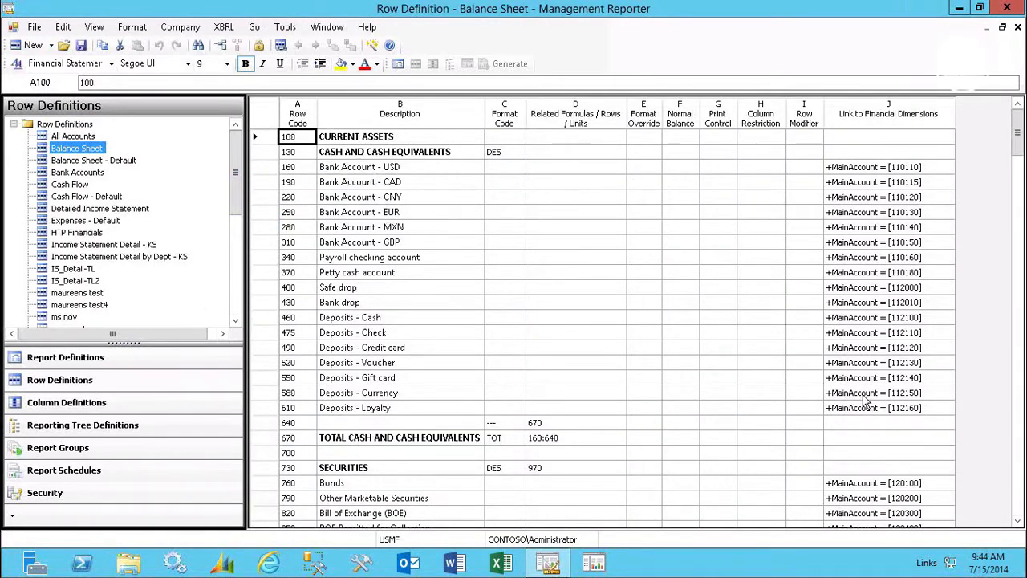
left_click(857, 166)
double_click(856, 167)
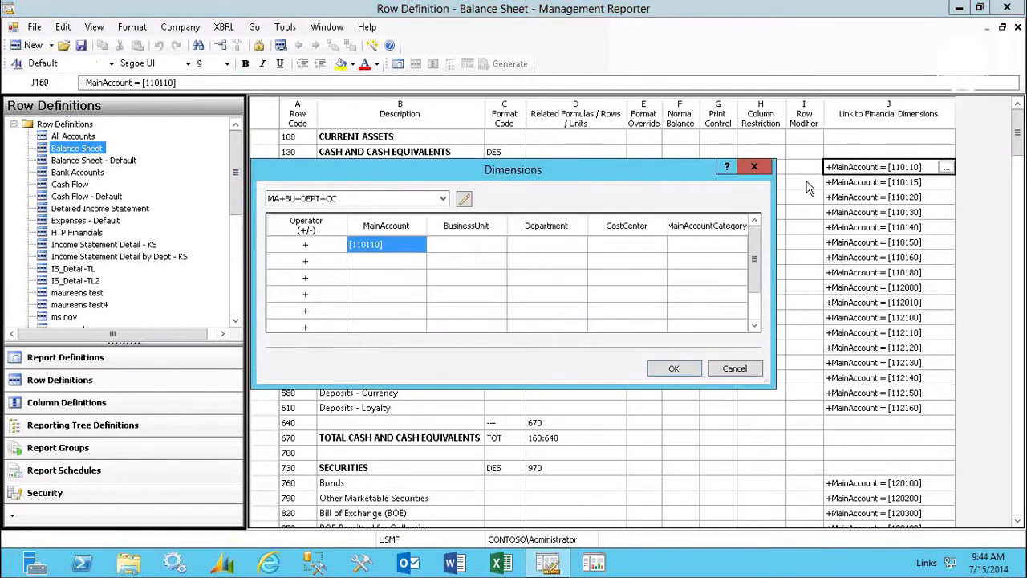
double_click(390, 243)
left_click(353, 194)
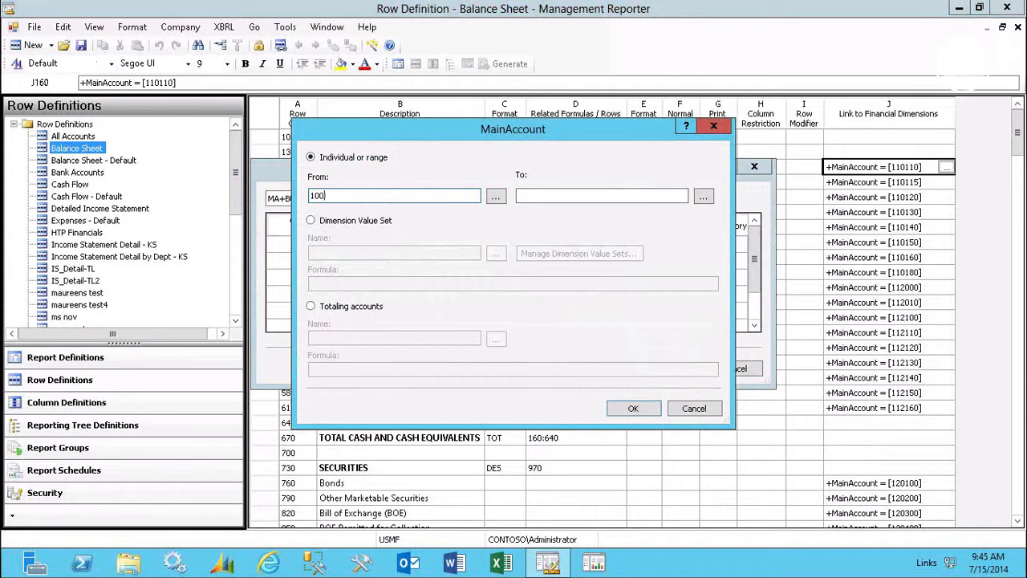
type("00")
key("Tab")
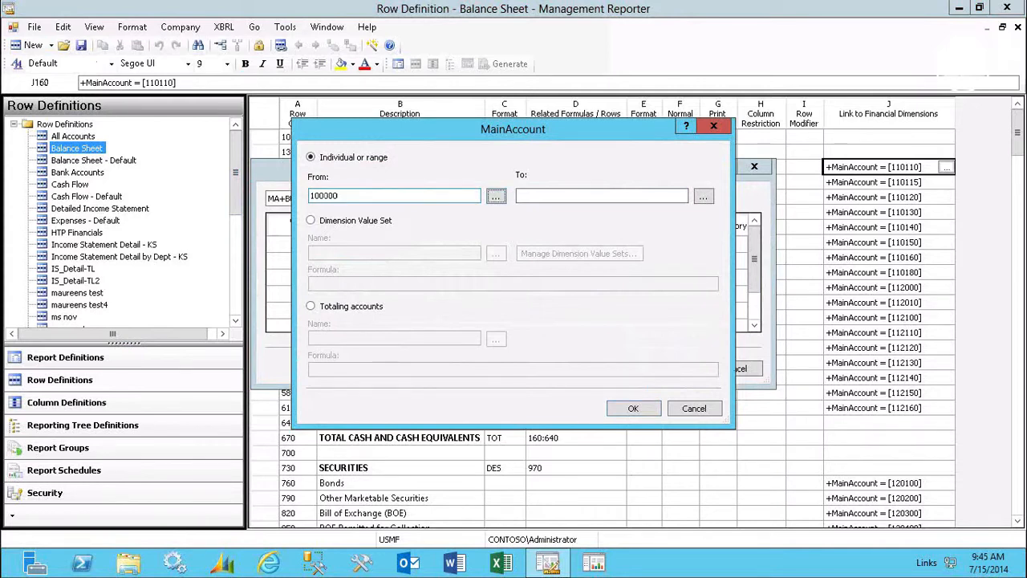
key("Tab")
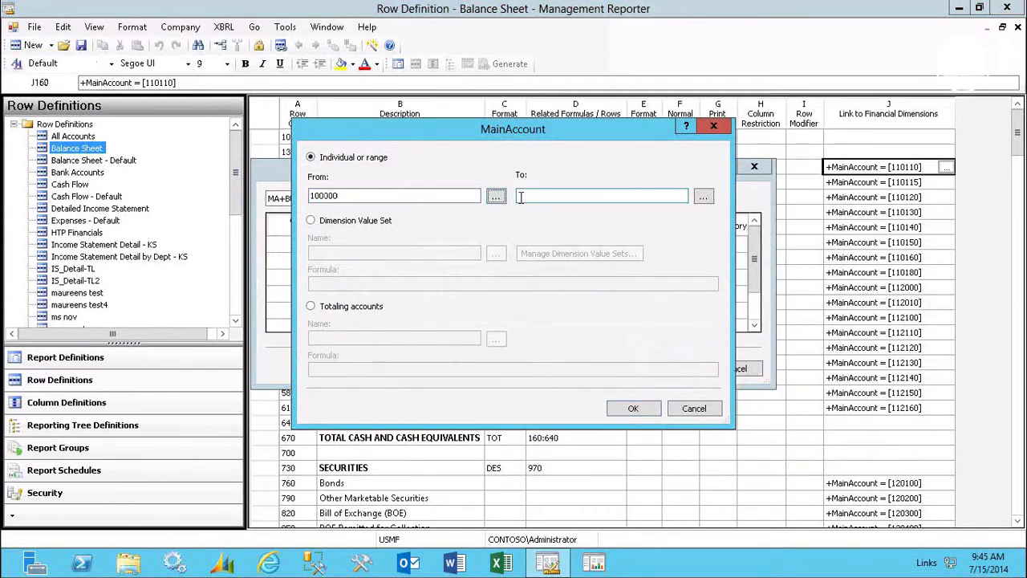
type("1")
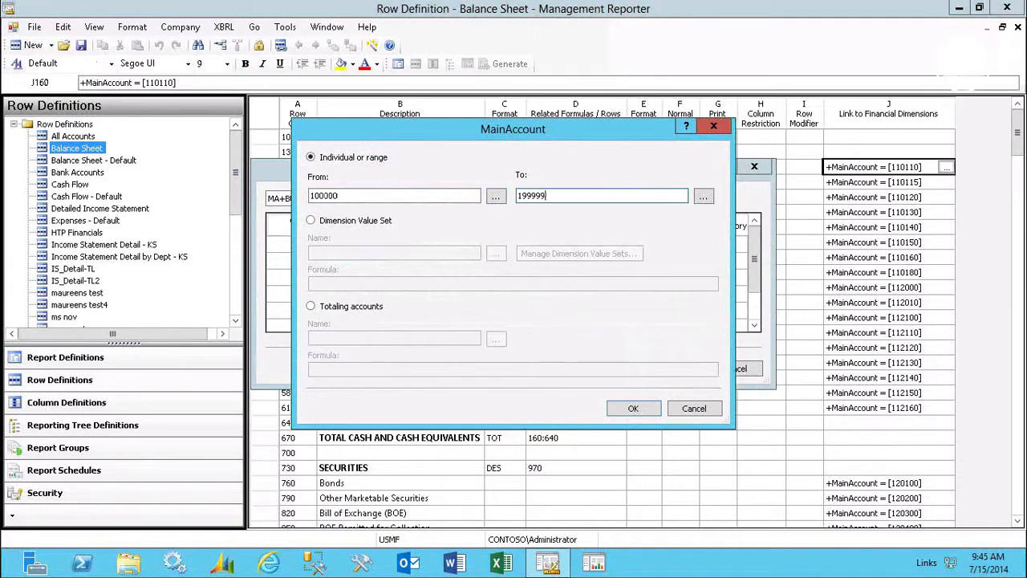
left_click(633, 408)
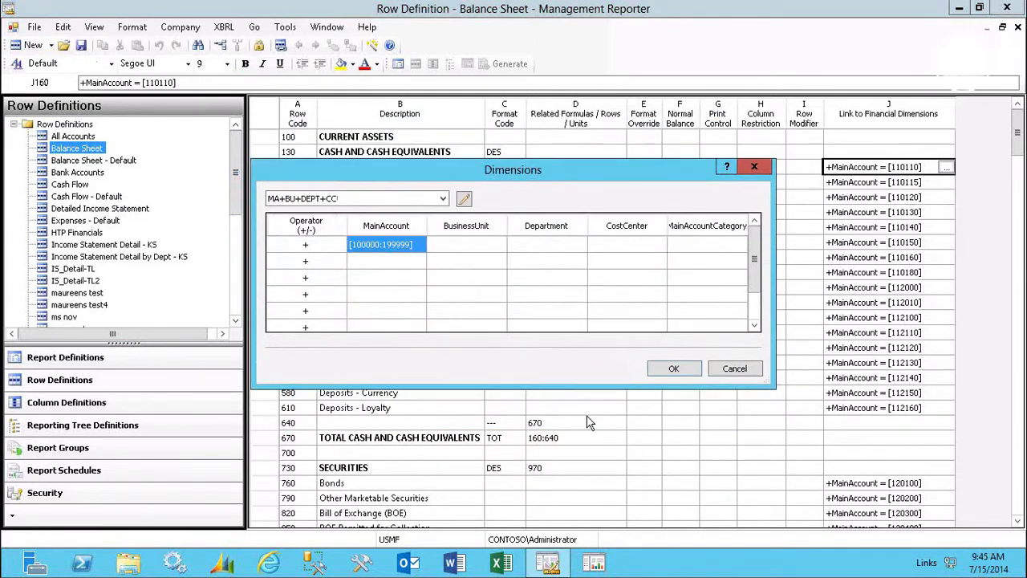
left_click(669, 367)
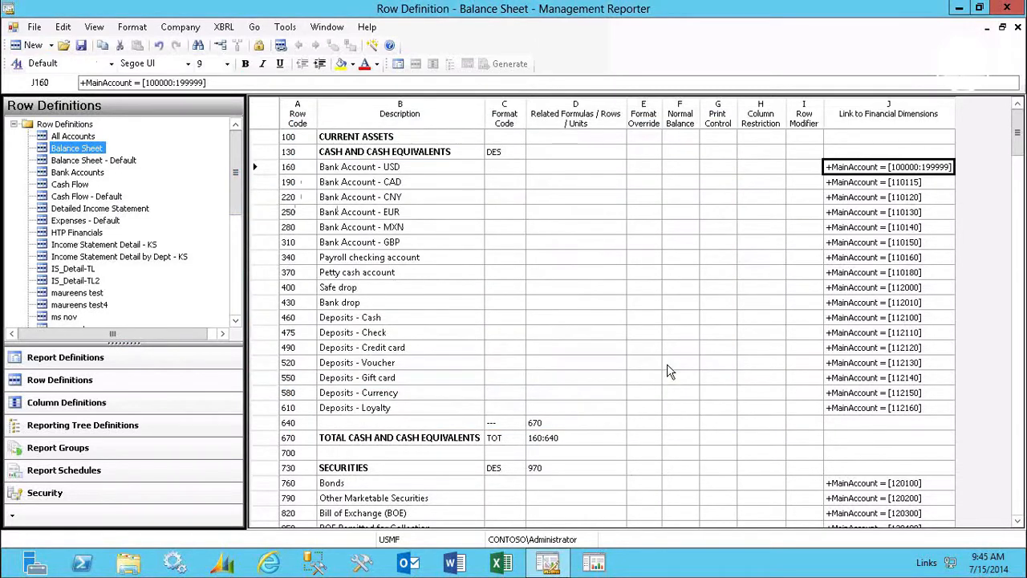
Try to replace the Bank Account - USD row's MainAccount range with a wildcard value beginning with 1
double_click(899, 171)
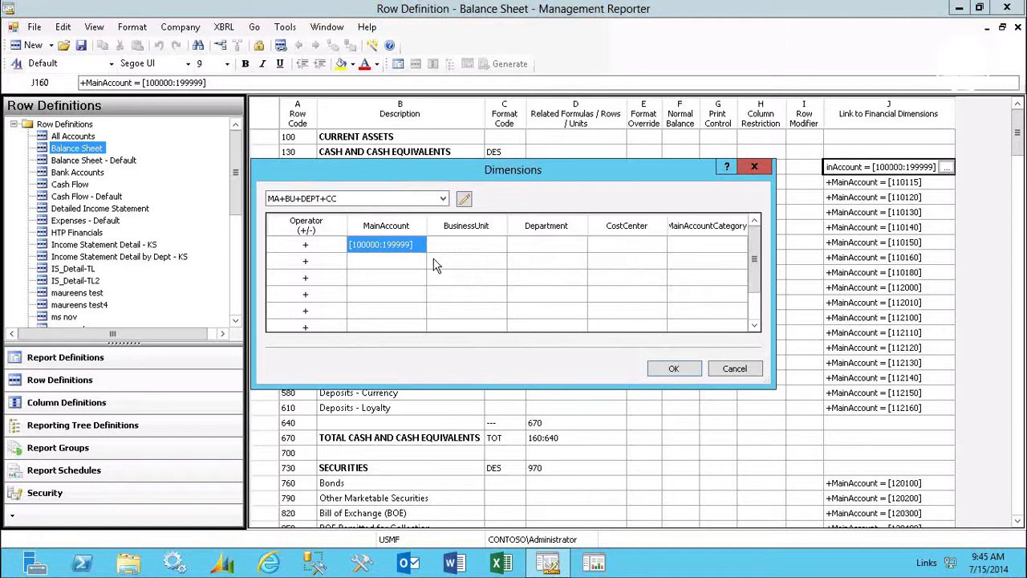
key("Delete")
type("1")
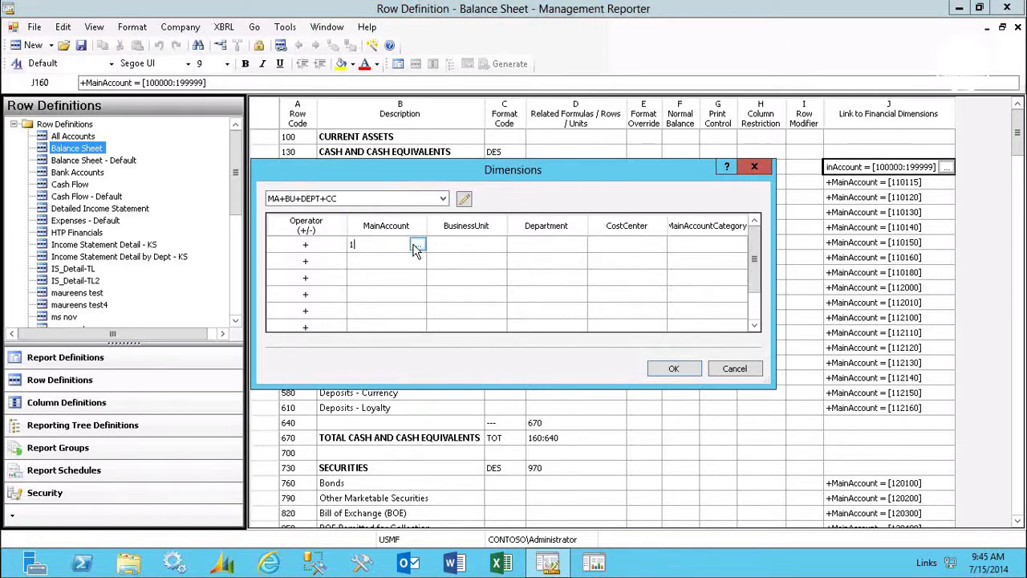
type("%")
type("1")
key("Escape")
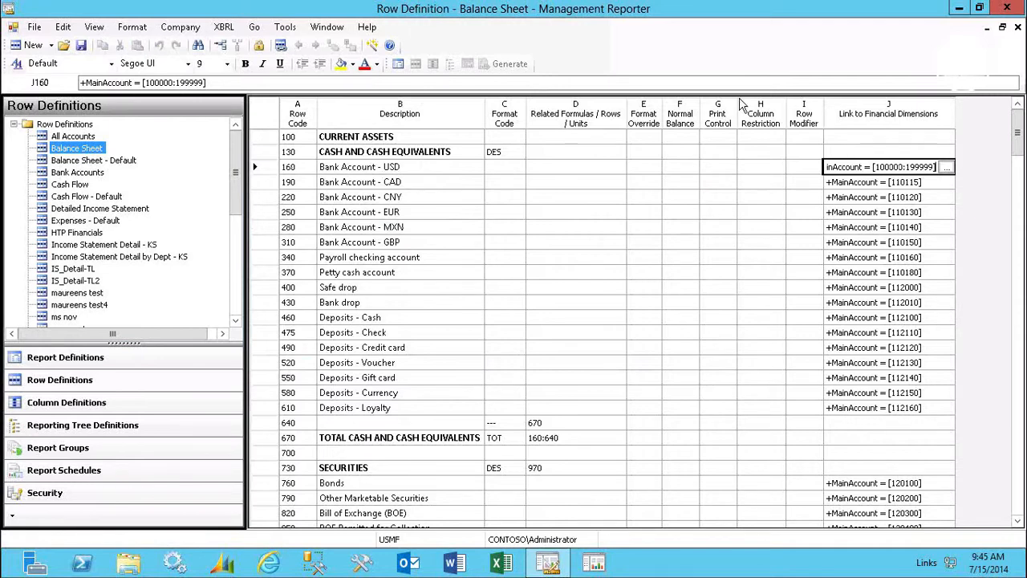
Close the Balance Sheet row definition without saving and close the Summary Income Statement row definition
left_click(1018, 26)
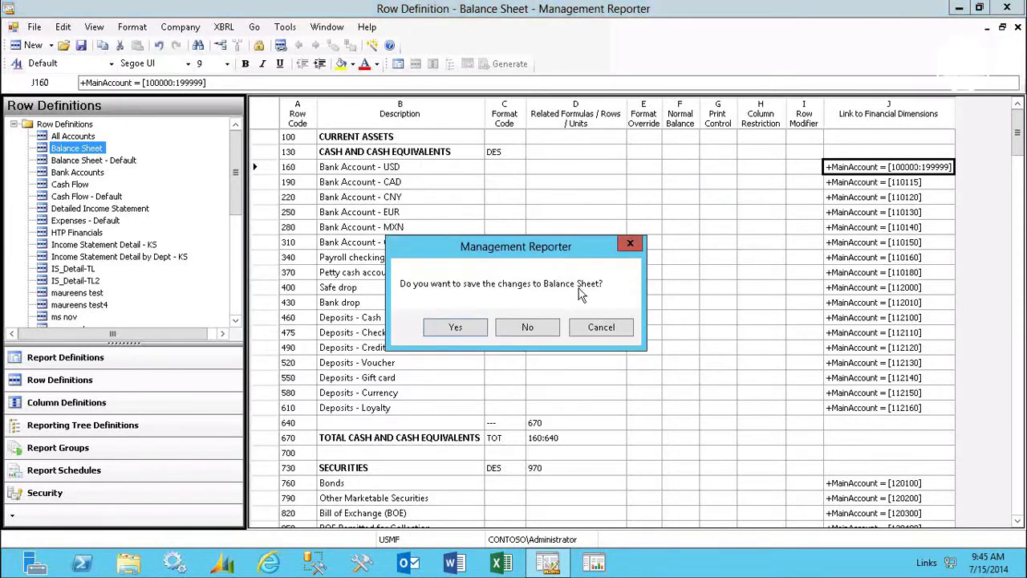
left_click(515, 331)
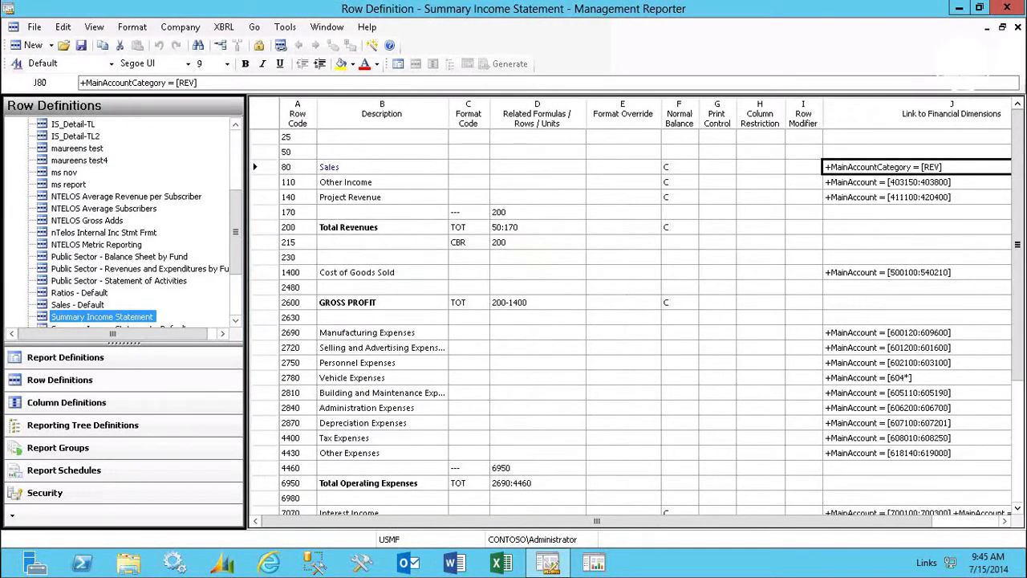
left_click(1018, 26)
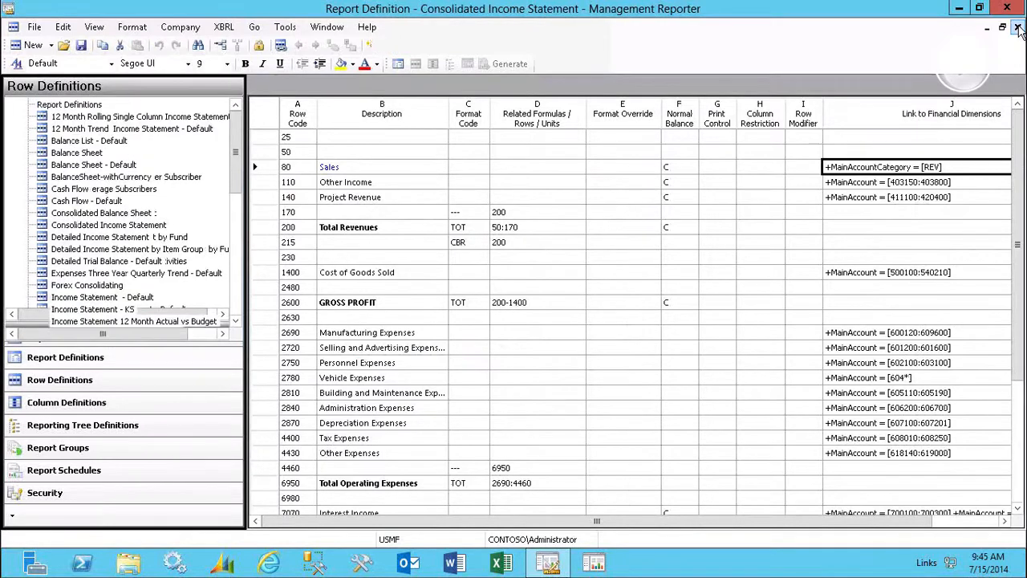
Create a new reporting tree definition and open the Insert Reporting Units from Dimensions settings
left_click(59, 432)
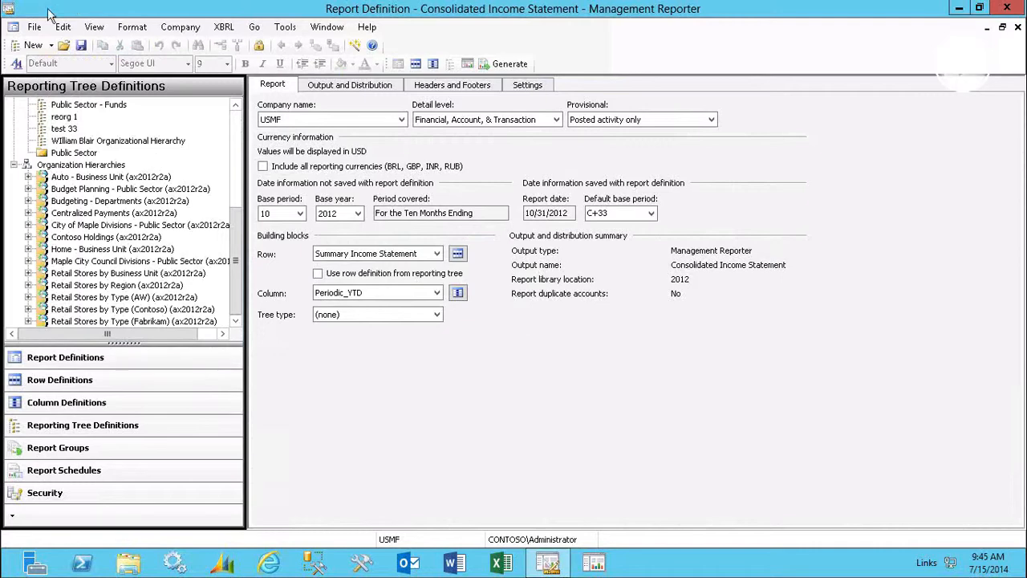
left_click(43, 46)
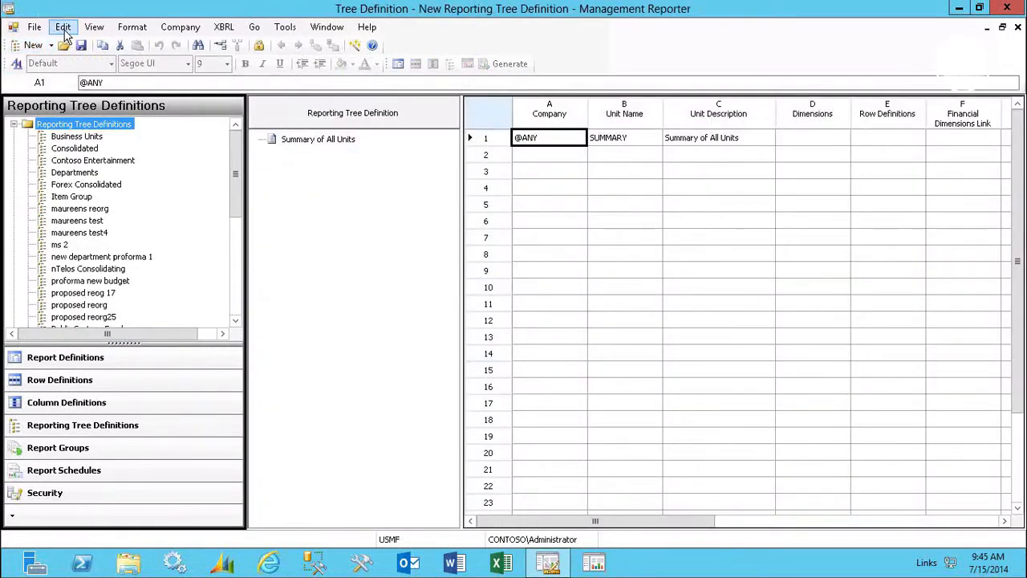
left_click(64, 28)
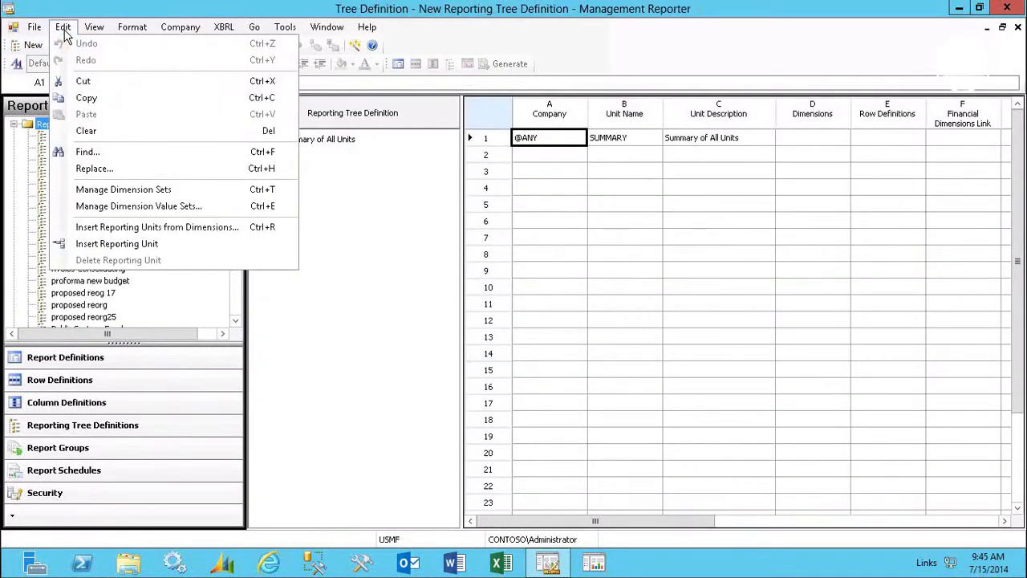
left_click(137, 229)
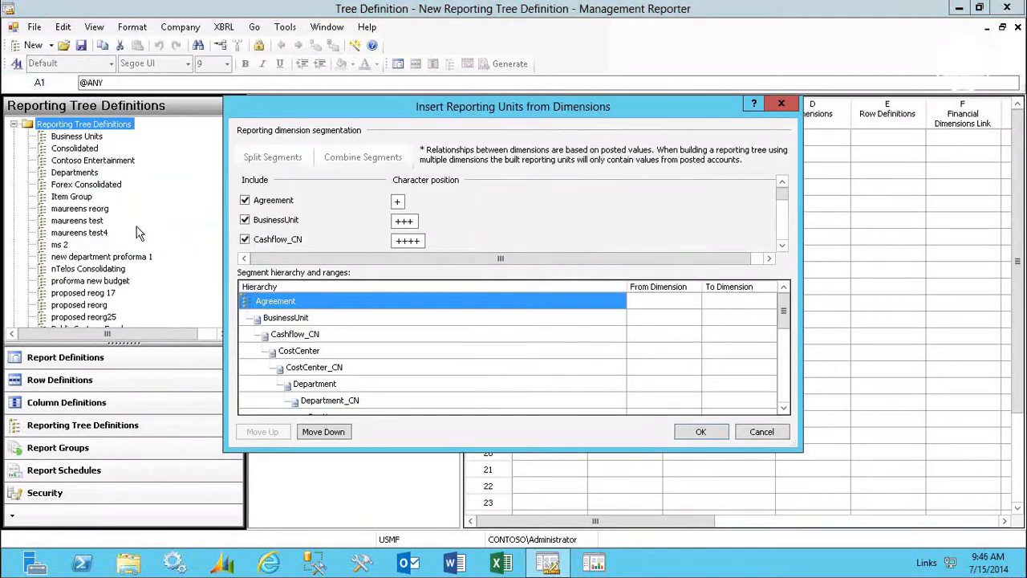
Exclude the Agreement, BusinessUnit, Cashflow_CN, CostCenter and CostCenter_CN dimensions from the reporting unit segmentation
left_click(245, 200)
left_click(244, 219)
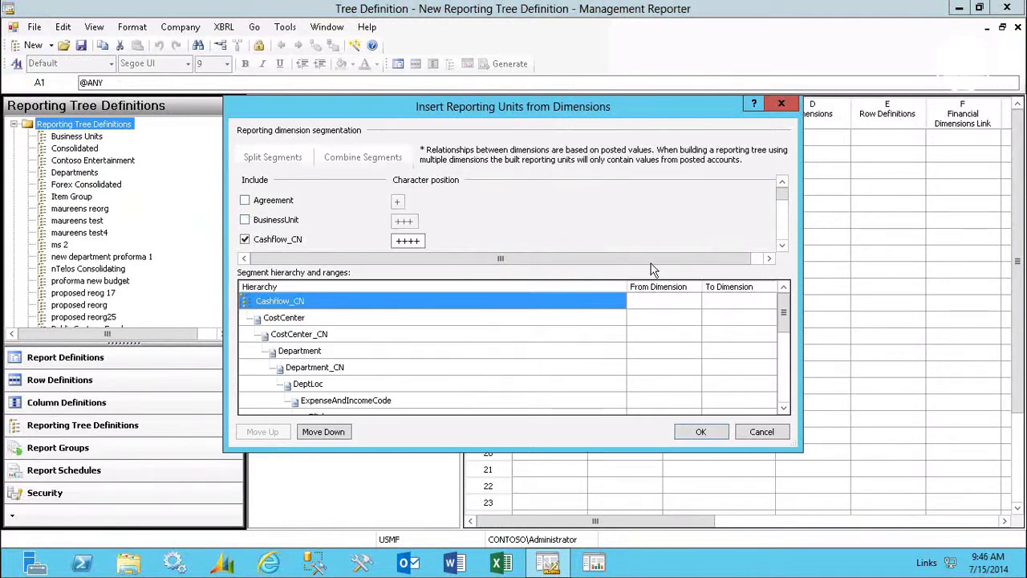
left_click(781, 245)
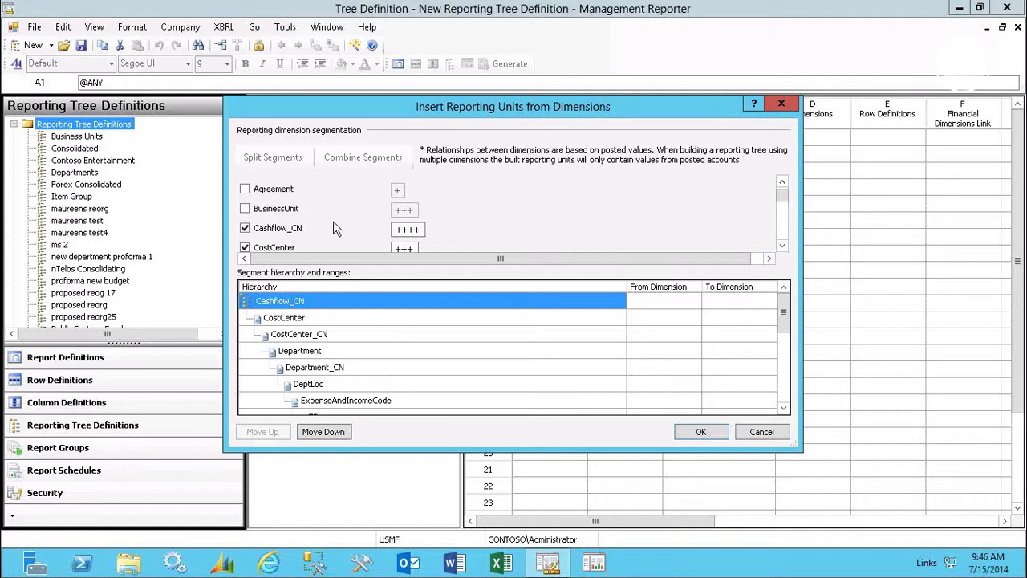
left_click(245, 228)
left_click(782, 246)
left_click(781, 245)
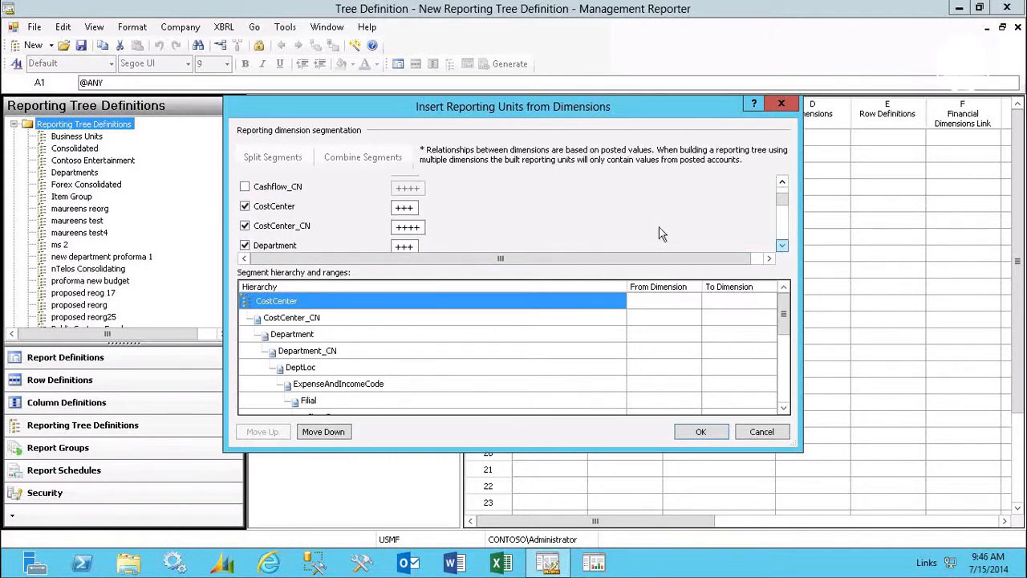
left_click(273, 206)
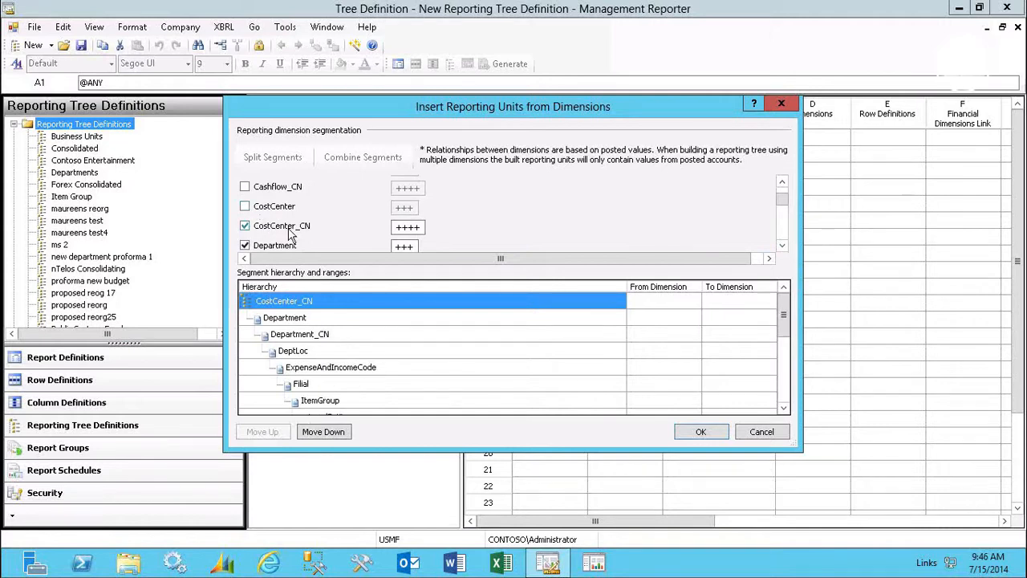
left_click(245, 225)
Keep Department included and exclude the Department_CN, DeptLoc, ExpenseAndIncomeCode, Filial and ItemGroup dimensions from the segmentation
left_click(782, 245)
left_click(782, 245)
left_click(781, 246)
left_click(244, 216)
left_click(244, 235)
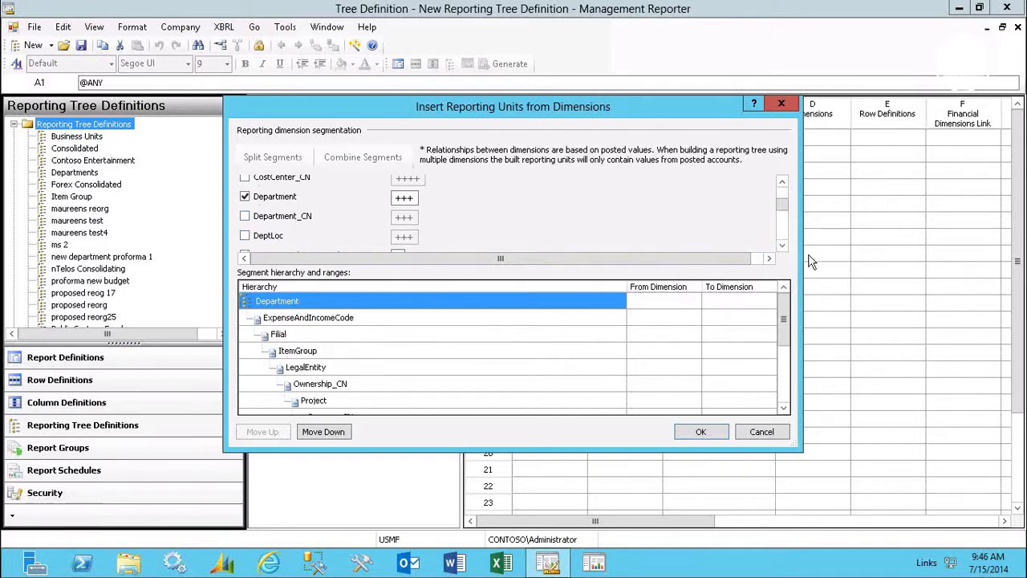
left_click(782, 247)
left_click(782, 247)
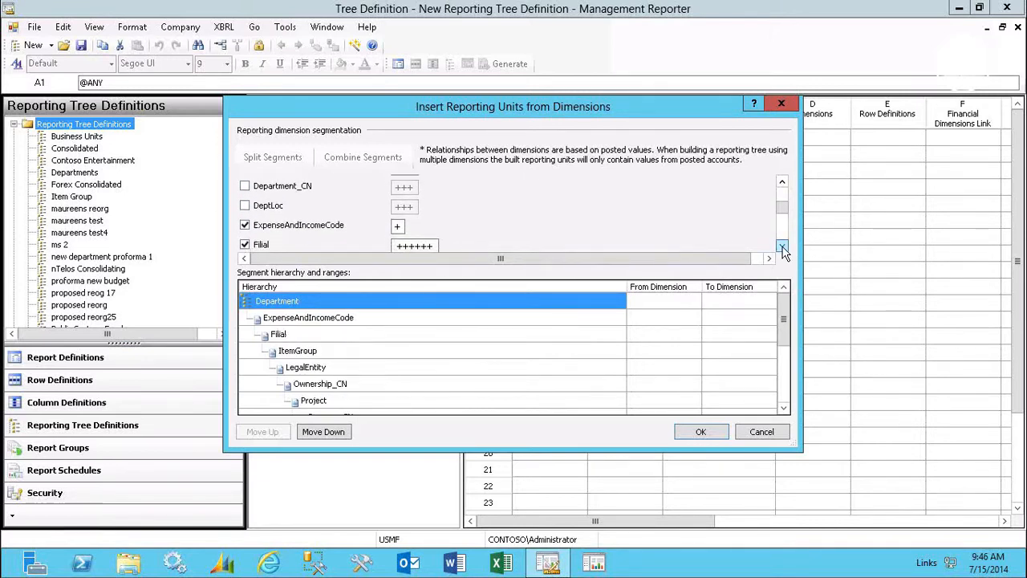
left_click(782, 248)
left_click(245, 206)
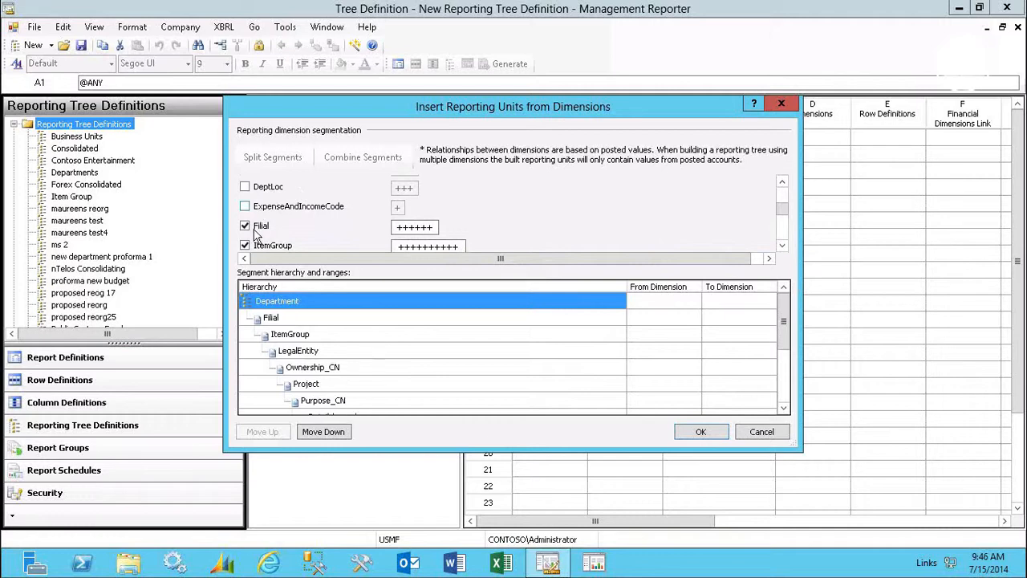
left_click(245, 226)
left_click(245, 245)
Keep LegalEntity included and exclude the Ownership_CN, Project, Purpose_CN and Retailchannel dimensions from the segmentation
left_click(781, 247)
left_click(781, 248)
left_click(782, 247)
left_click(782, 247)
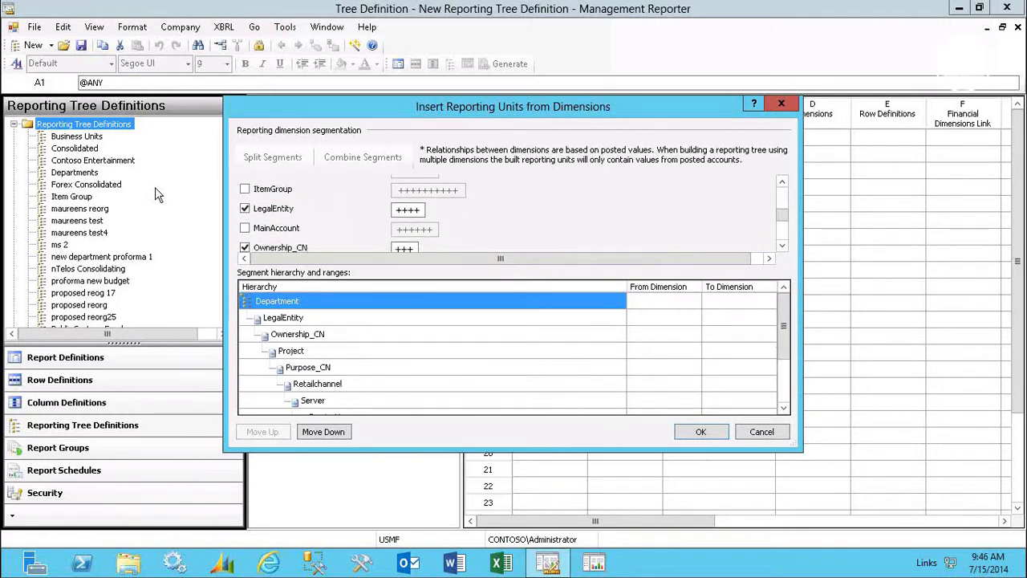
left_click(245, 248)
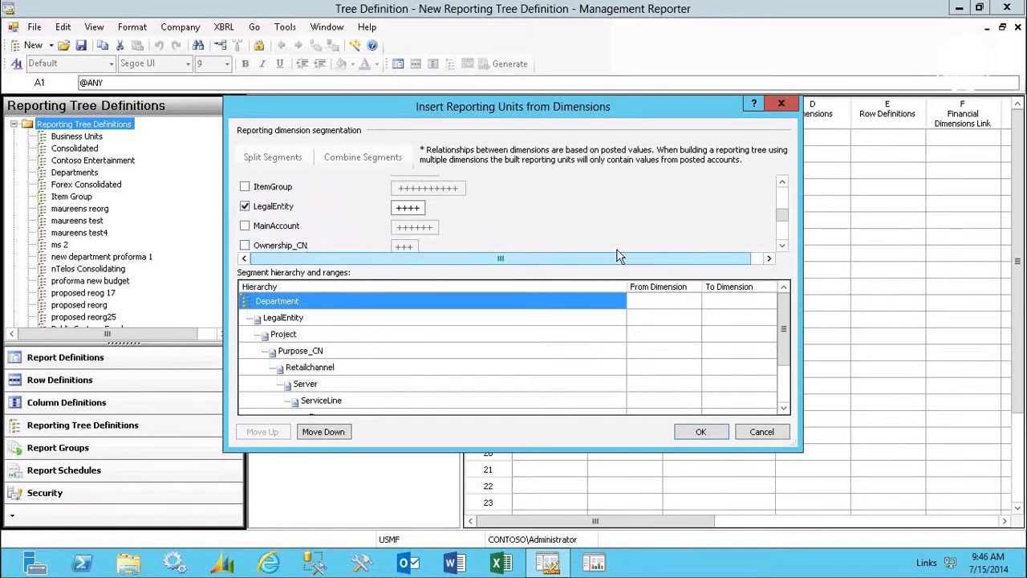
left_click(782, 248)
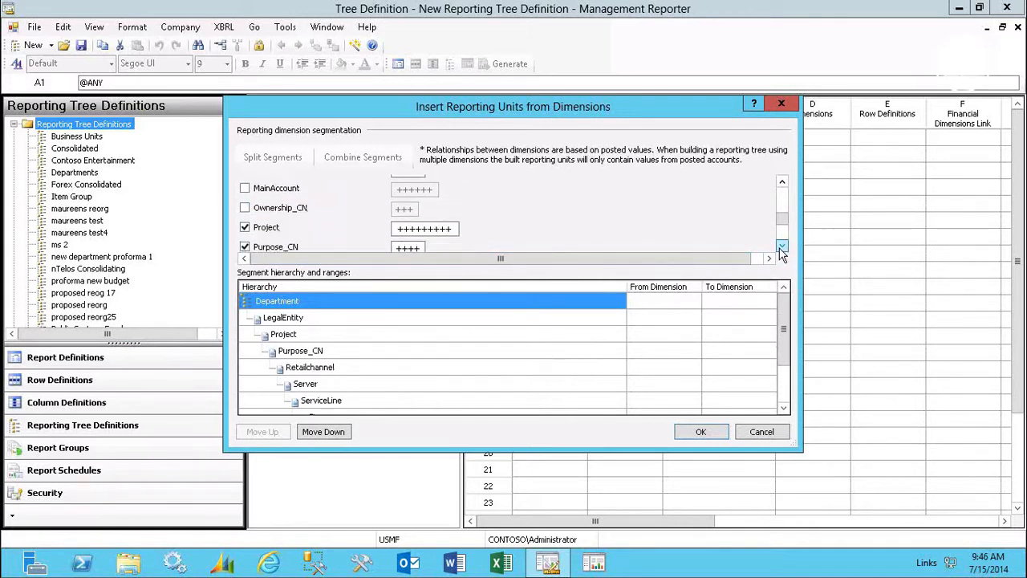
left_click(245, 198)
left_click(245, 217)
left_click(244, 236)
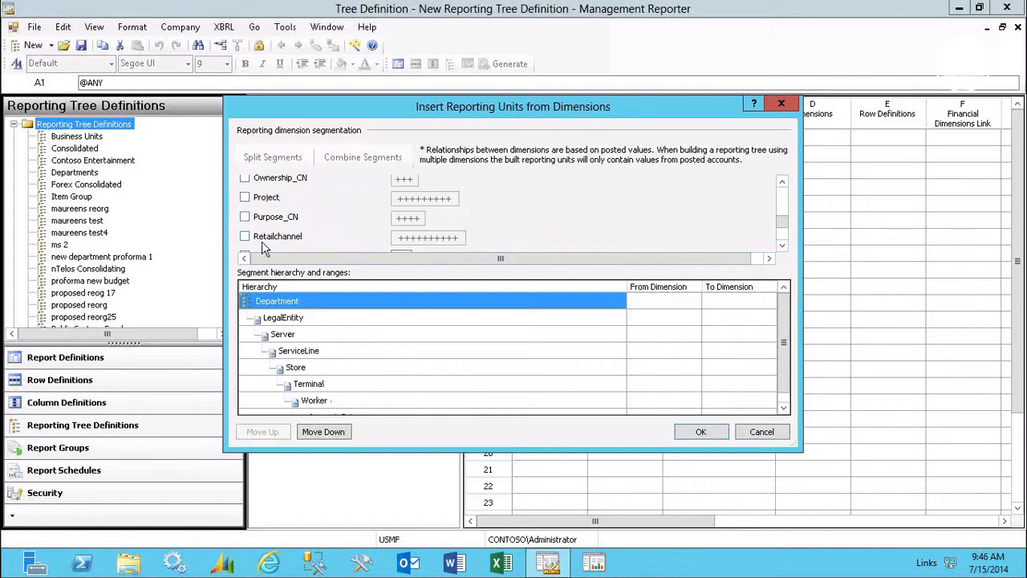
Exclude the Server, ServiceLine, Store, Terminal, Worker and MainAccountCategory dimensions from the reporting unit segmentation
left_click(782, 248)
left_click(782, 248)
left_click(781, 248)
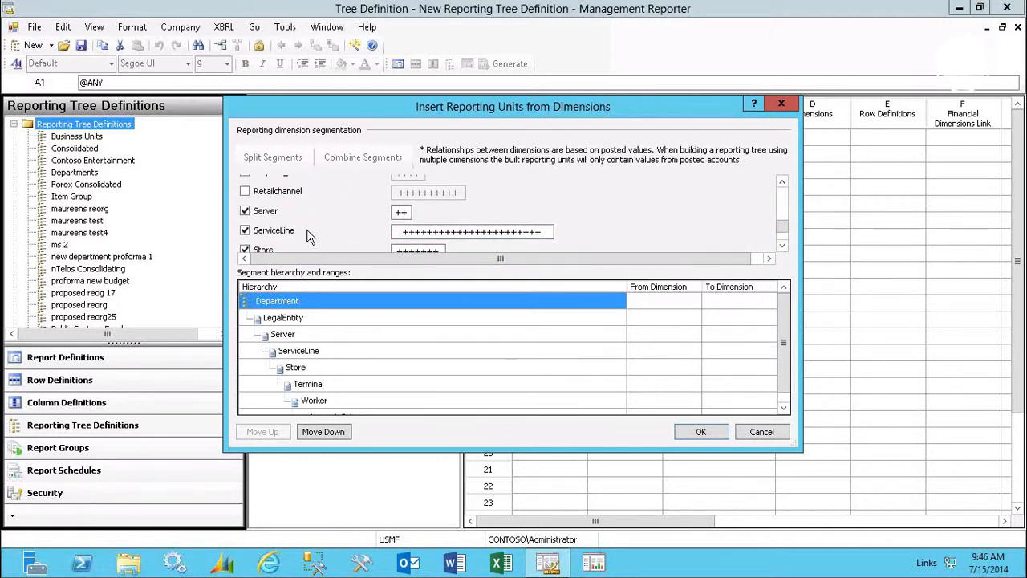
left_click(245, 211)
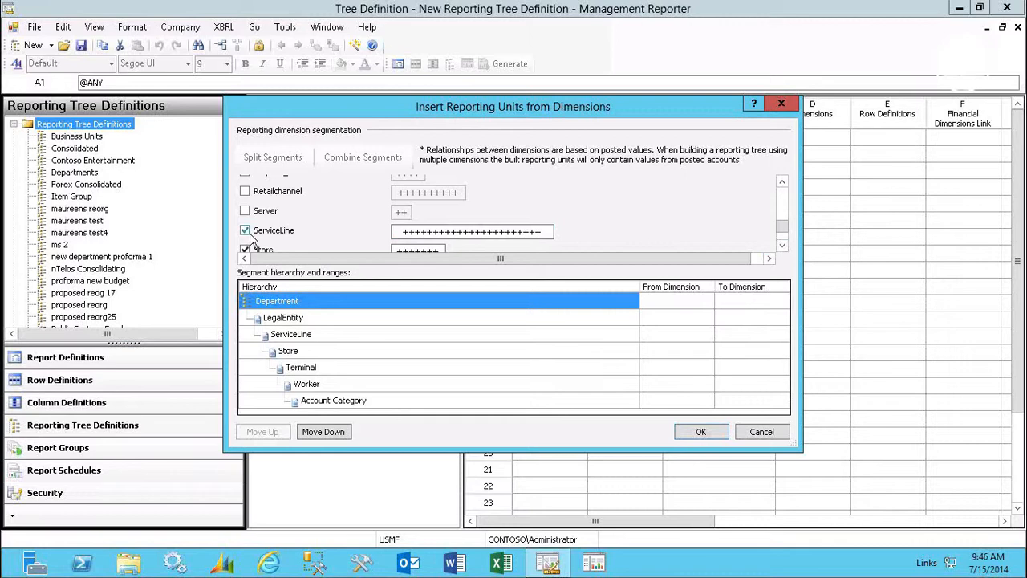
left_click(245, 230)
left_click(244, 249)
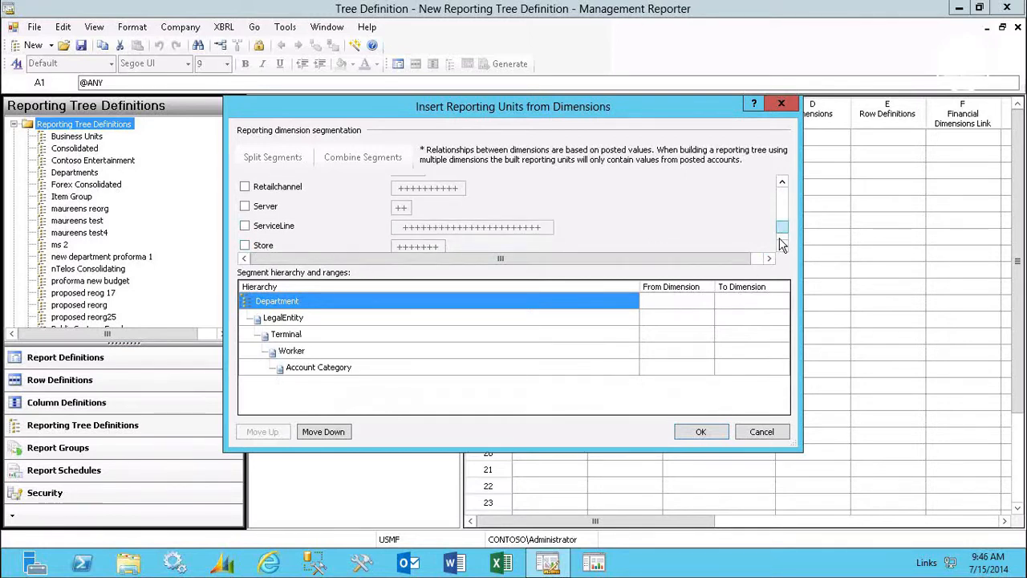
left_click(781, 248)
left_click(782, 248)
left_click(782, 248)
left_click(245, 201)
left_click(245, 221)
left_click(245, 241)
Move LegalEntity up in the segment hierarchy and insert the reporting units into the new tree definition
left_click(273, 319)
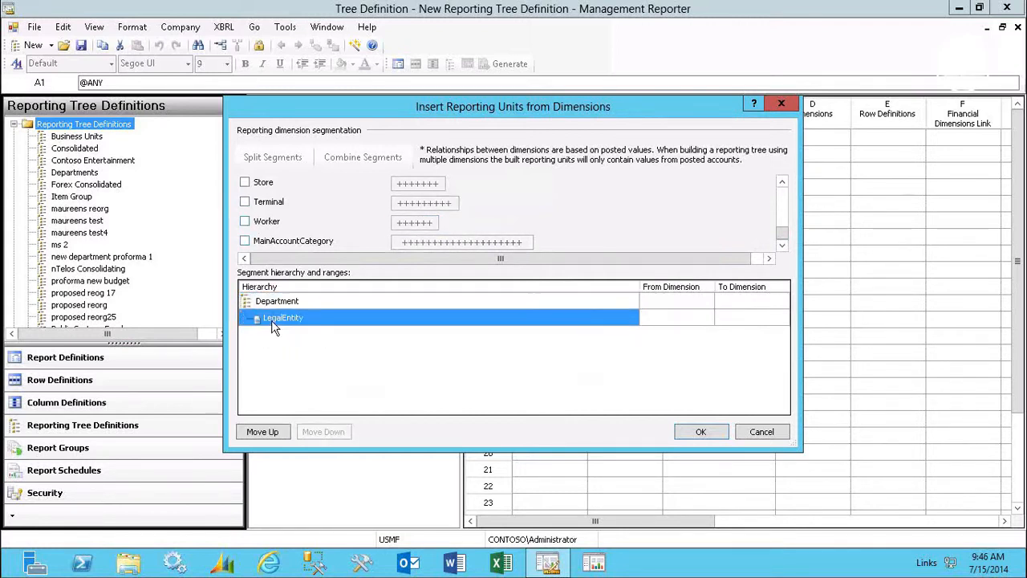
left_click(263, 431)
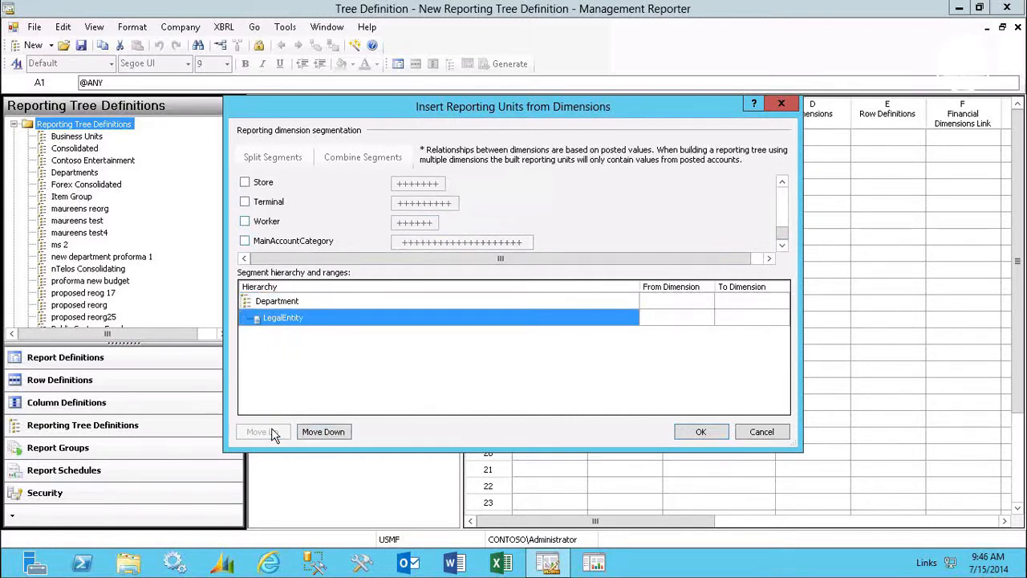
left_click(698, 432)
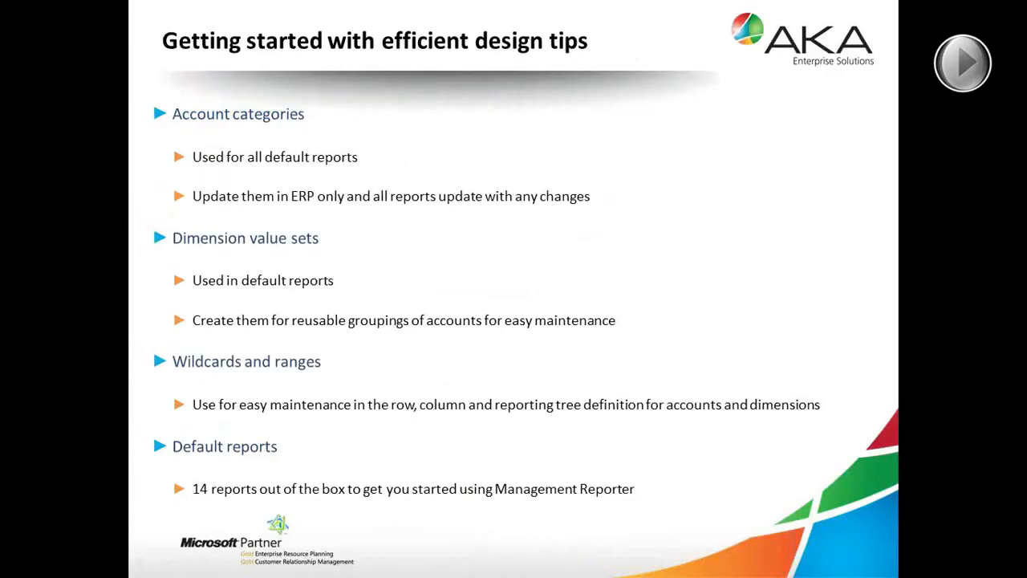
key("Right")
key("Right")
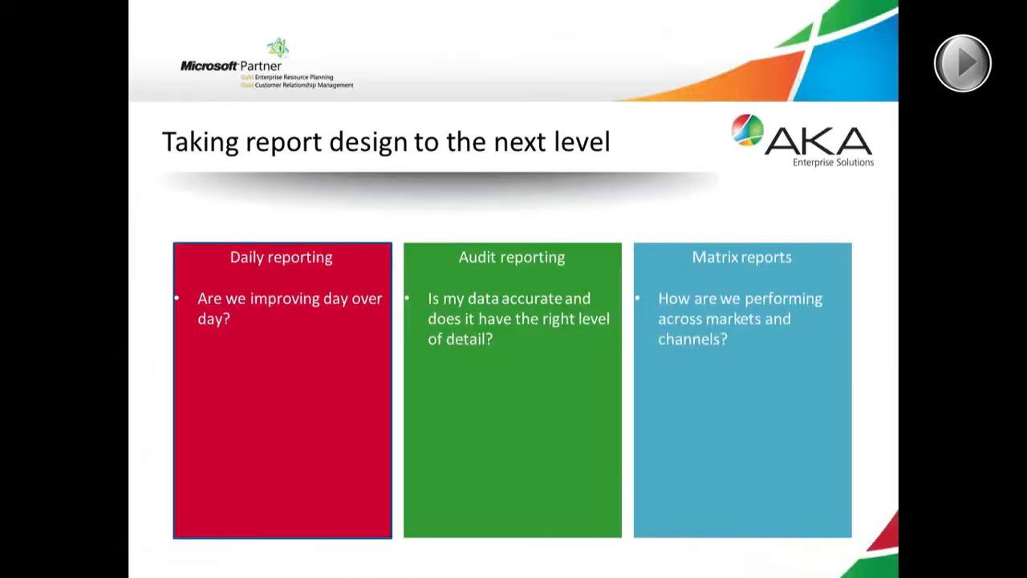
key("Right")
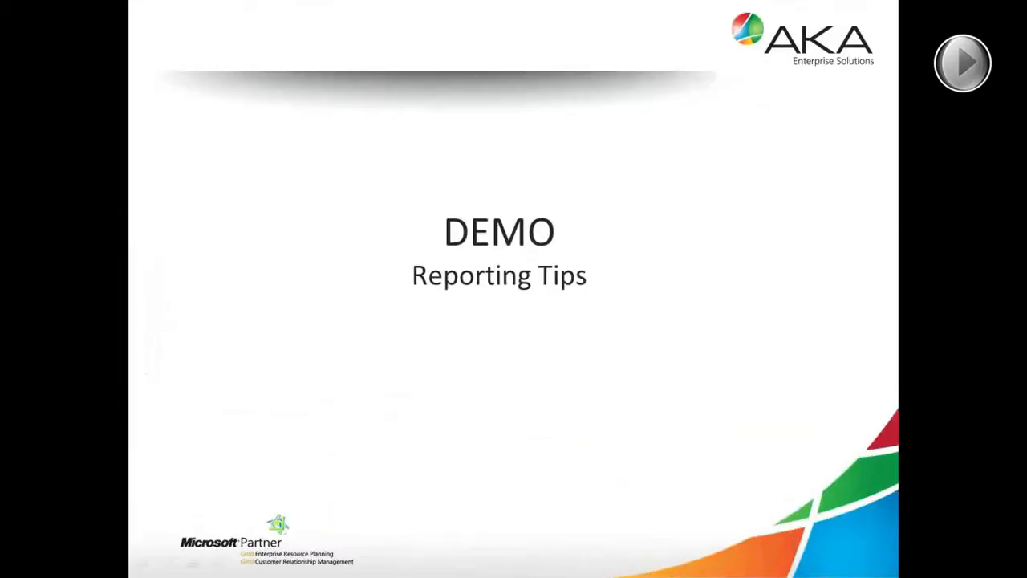
key("Right")
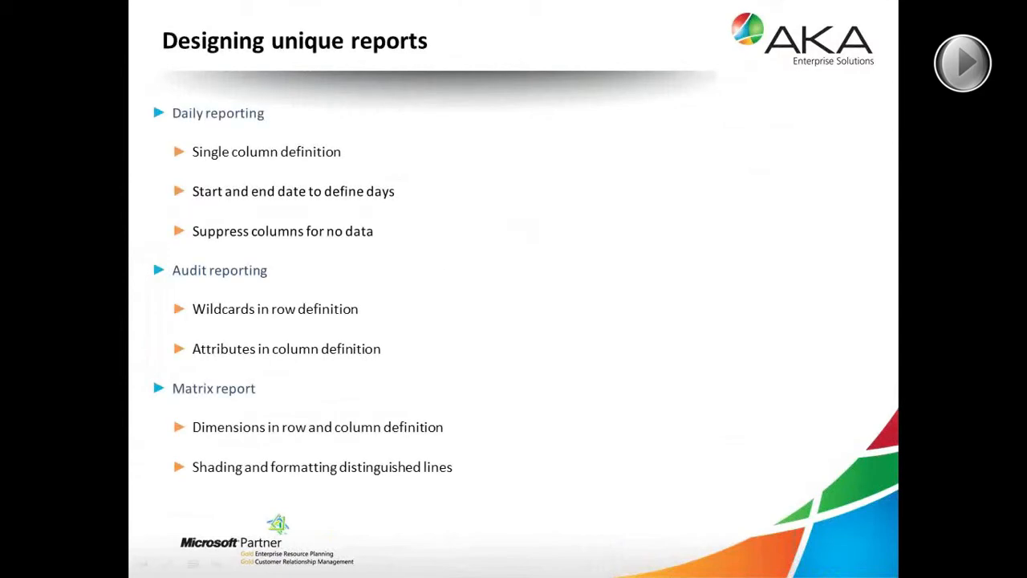
Switch back to Management Reporter and close the new reporting tree definition without saving it
key("alt+Tab")
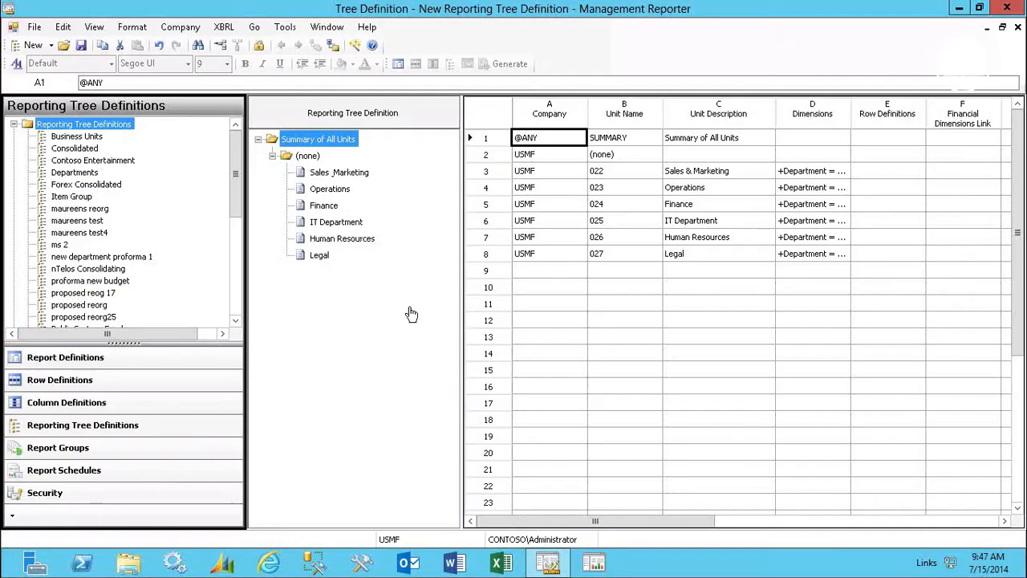
left_click(1017, 29)
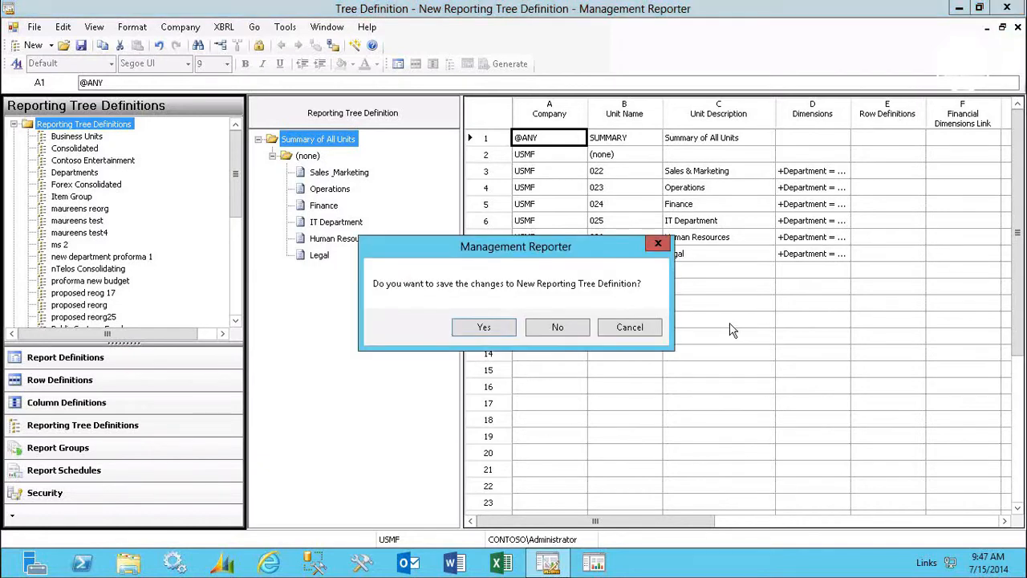
left_click(561, 323)
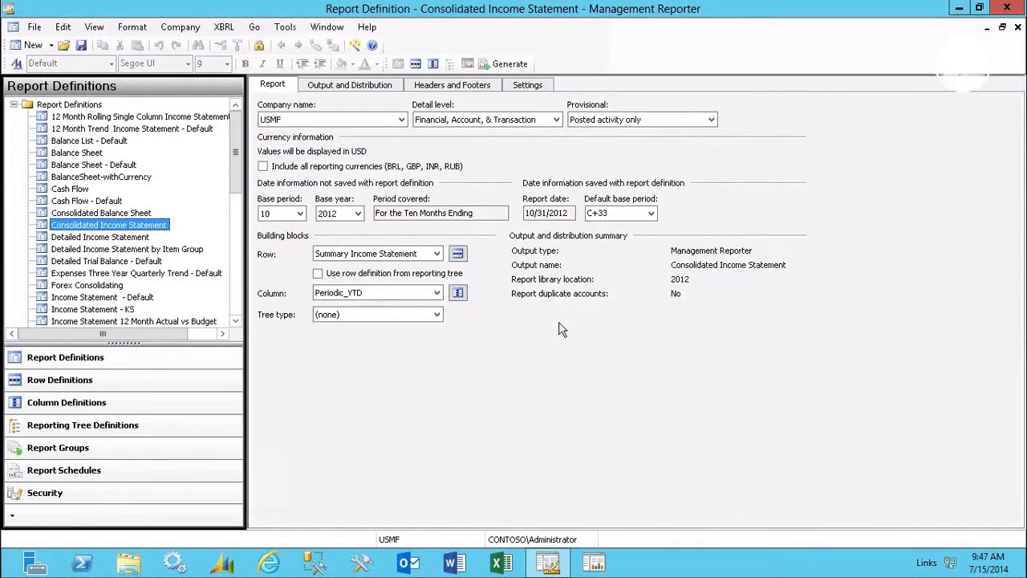
Open the report's Periodic_YTD column definition and give column B a Start Date of 7/1/2014 and an End Date of 7/7/2014
left_click(458, 294)
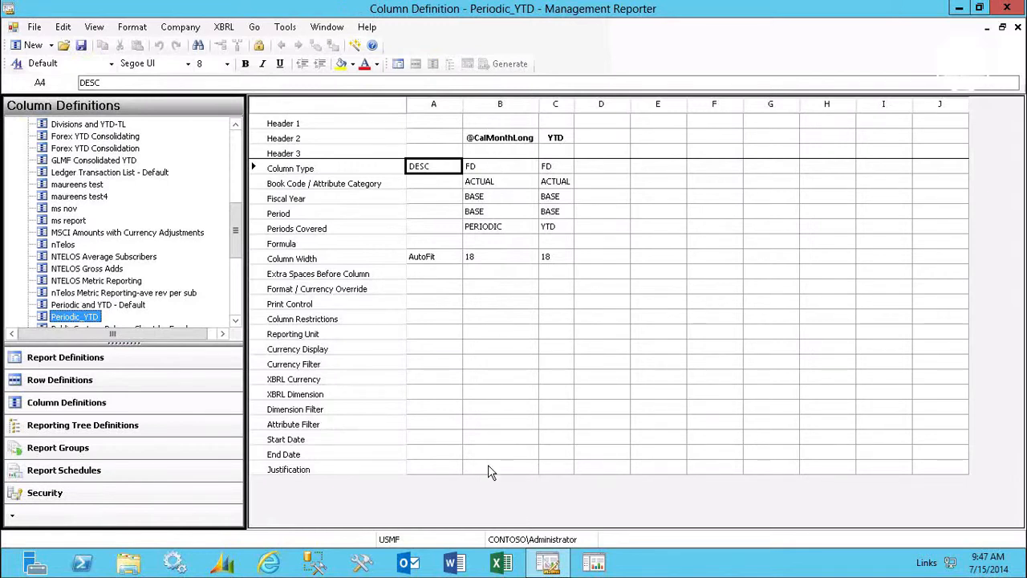
left_click(496, 440)
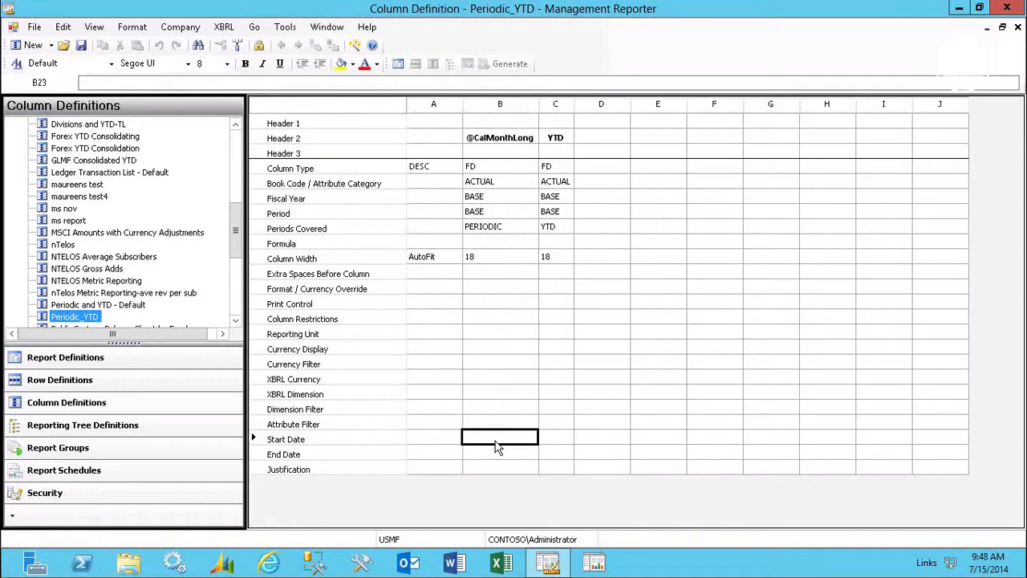
left_click(496, 446)
left_click(496, 446)
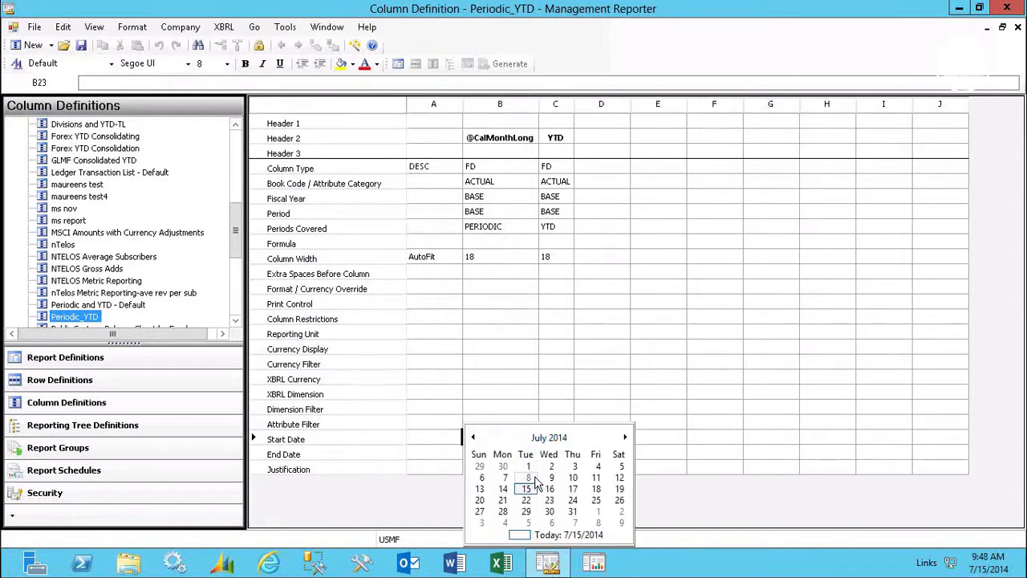
left_click(528, 466)
left_click(515, 459)
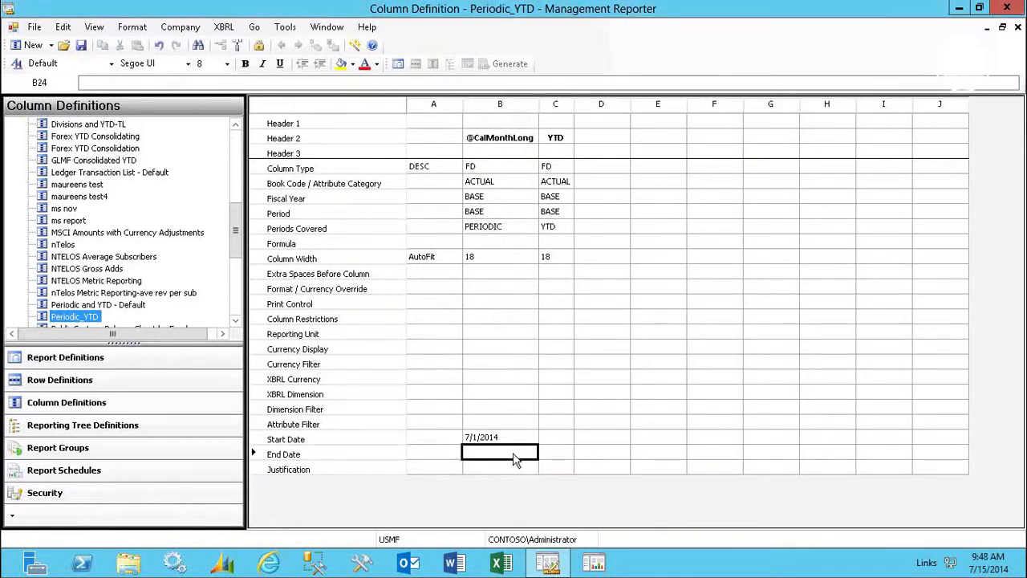
left_click(515, 459)
left_click(515, 459)
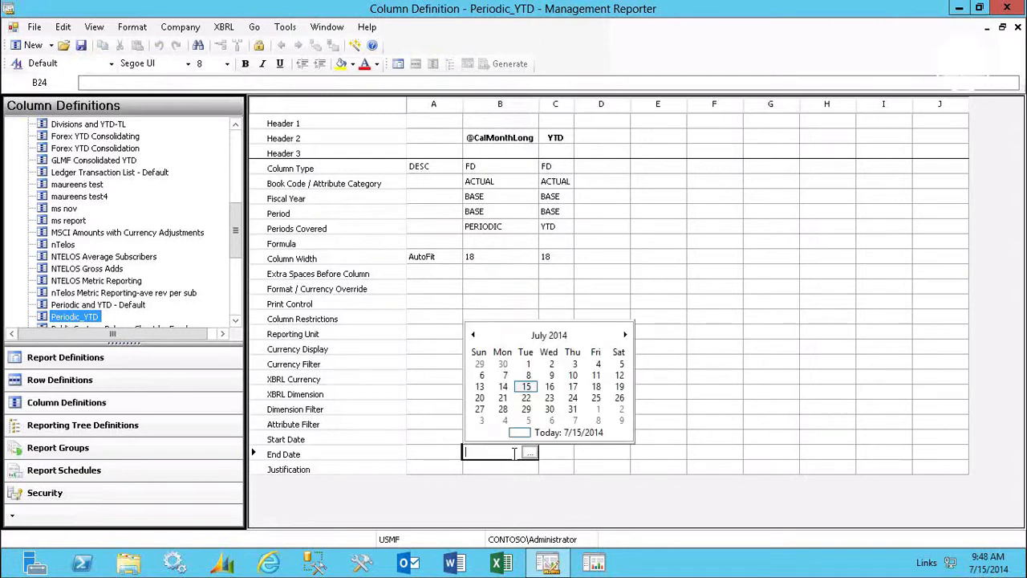
left_click(504, 375)
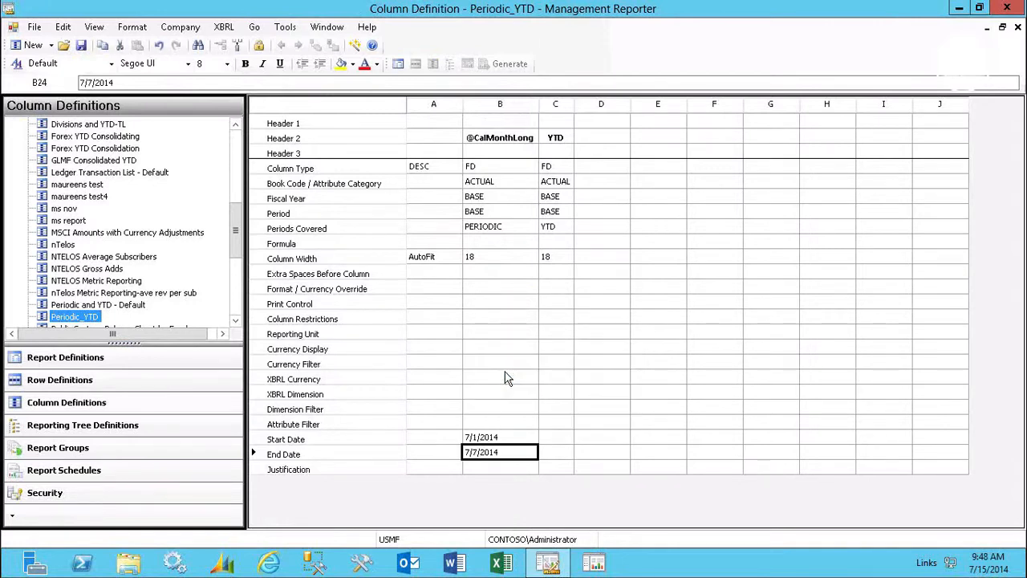
Set the Start Date of column C in the Periodic_YTD column definition to 2
left_click(563, 439)
type("2")
key("Tab")
key("Tab")
key("shift+Tab")
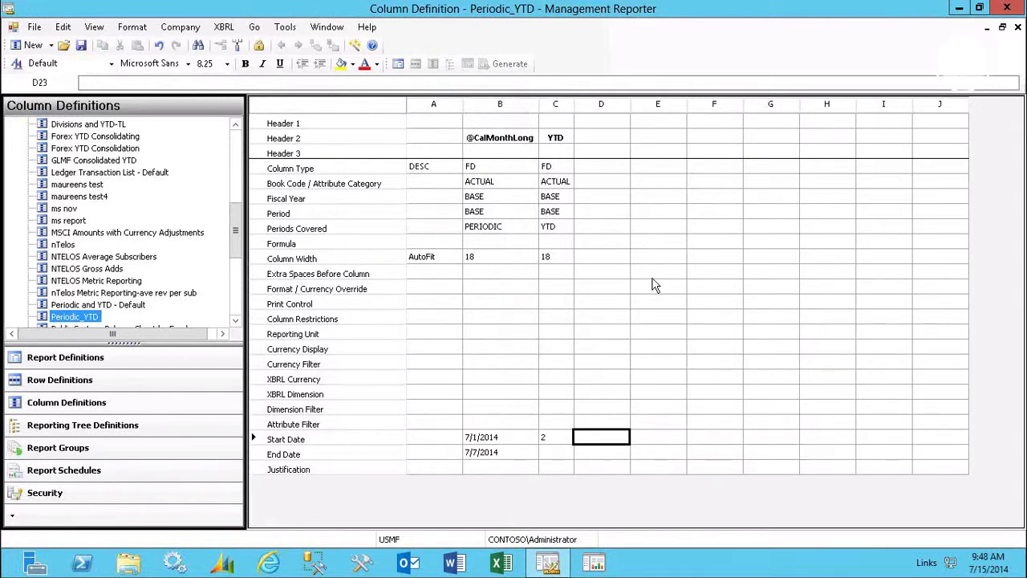
left_click(552, 448)
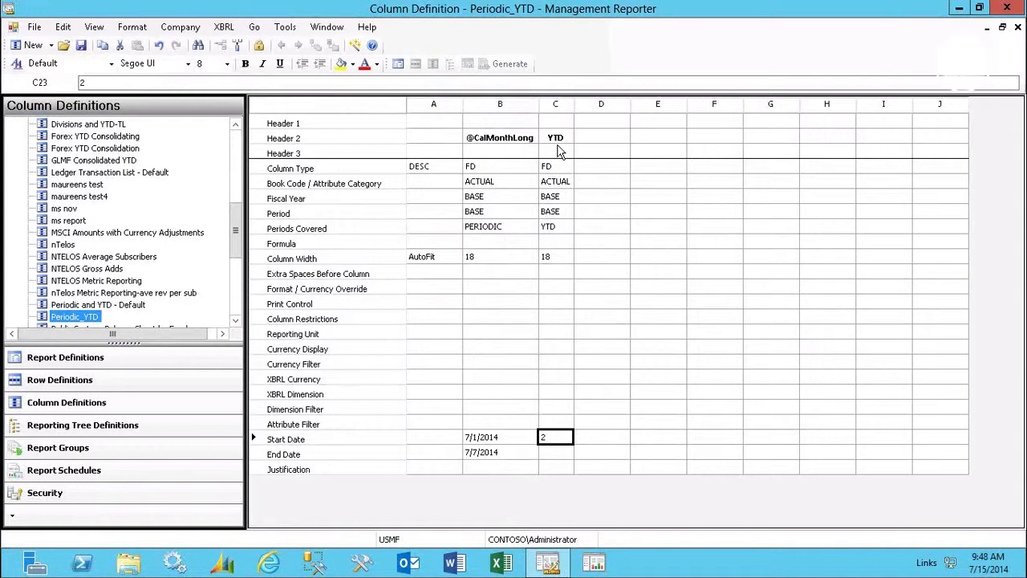
Copy the whole YTD column C and paste it into the empty column D
left_click(557, 104)
right_click(561, 106)
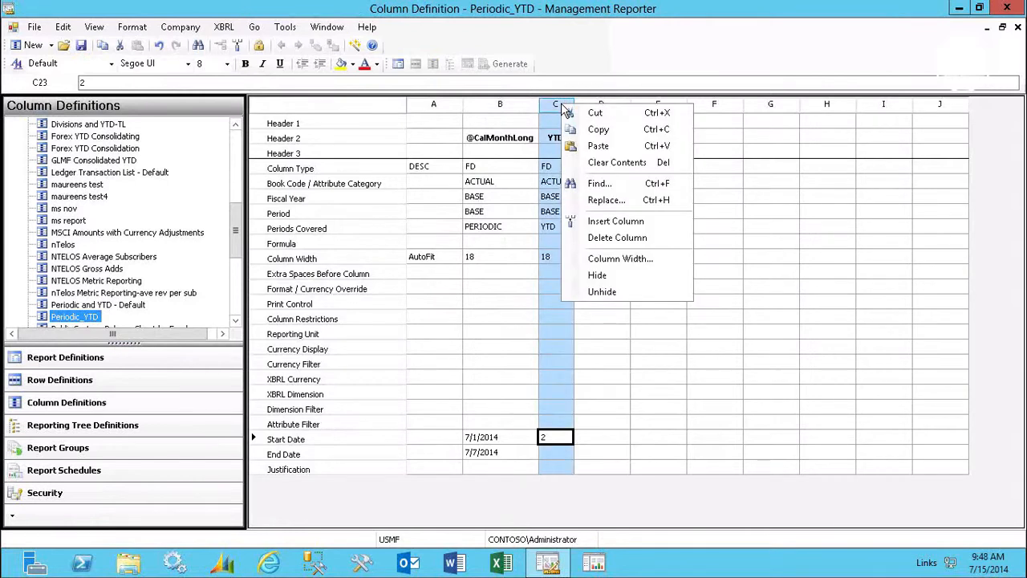
left_click(598, 128)
left_click(601, 122)
right_click(601, 122)
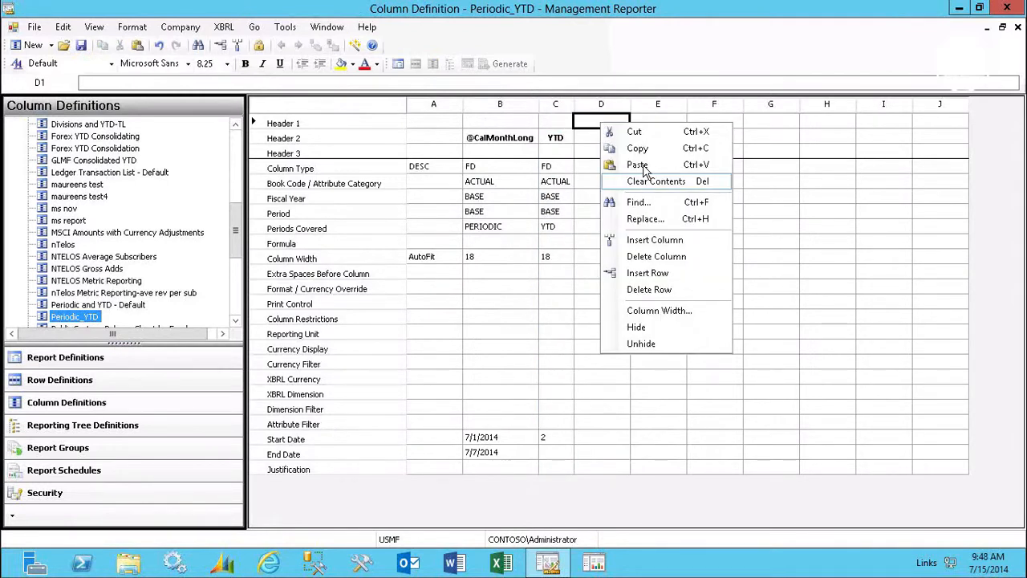
left_click(639, 166)
Set the Start Date of the pasted column D to 3
left_click(594, 440)
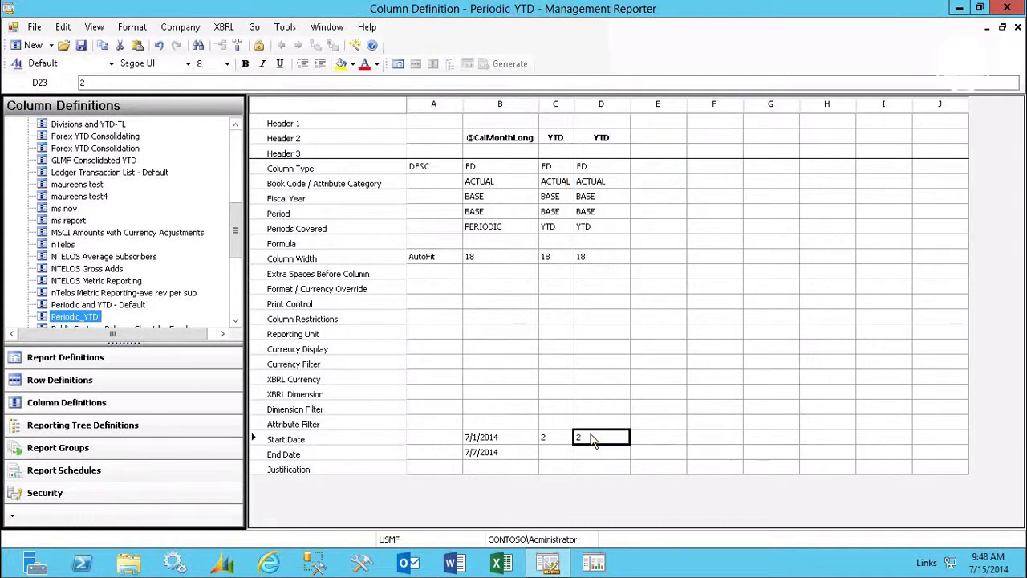
type("3")
key("Tab")
left_click(674, 423)
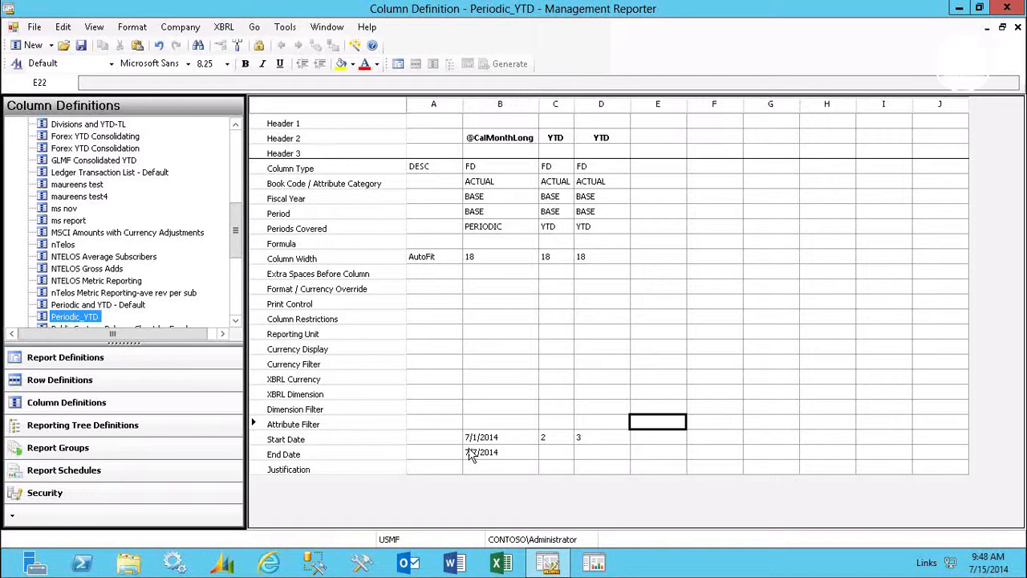
Change column C's Start Date to the range 2..7 and close the Periodic_YTD column definition without saving
left_click(549, 440)
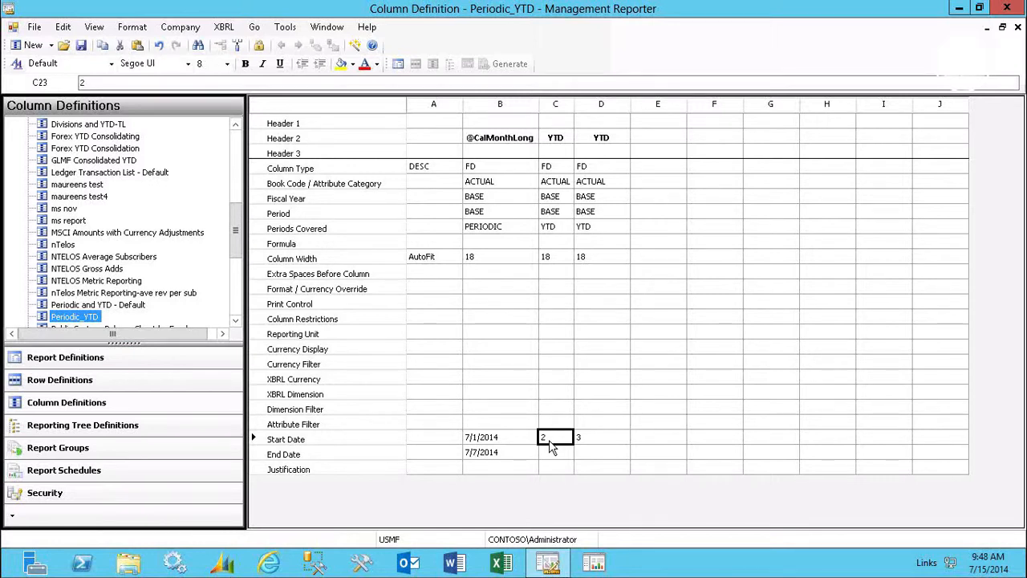
double_click(550, 441)
left_click(552, 438)
type("..7")
left_click(619, 363)
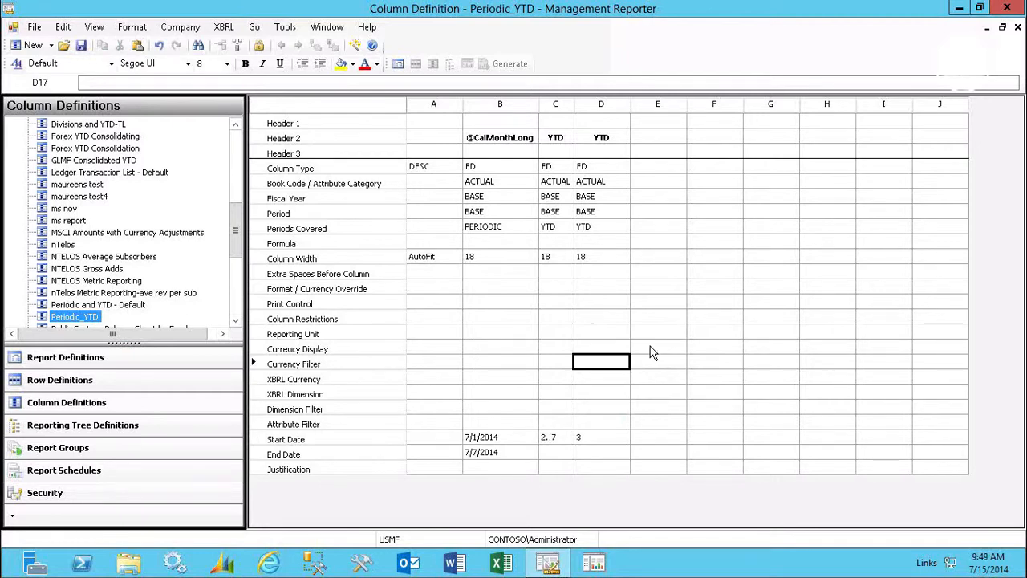
left_click(1018, 29)
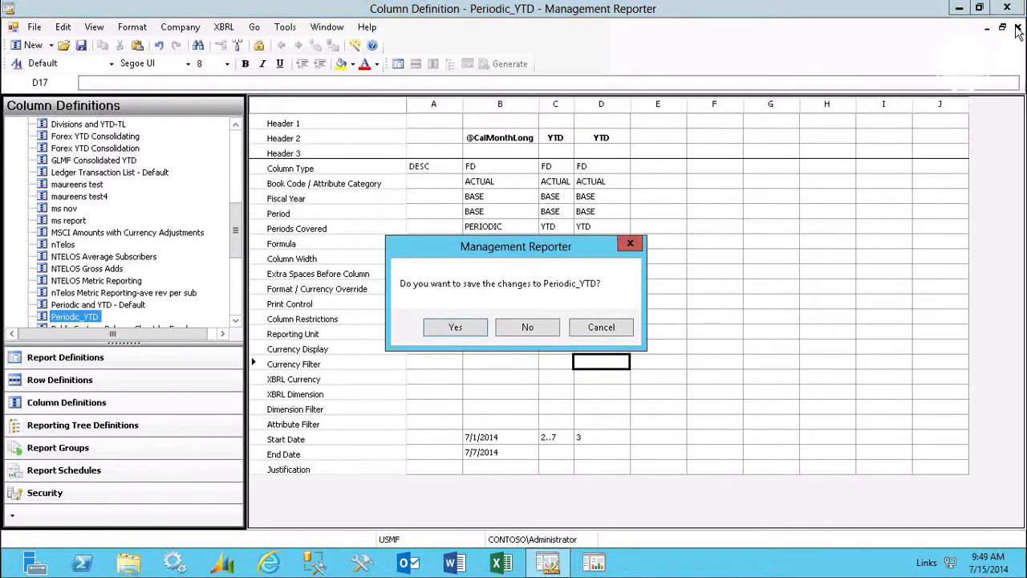
left_click(522, 328)
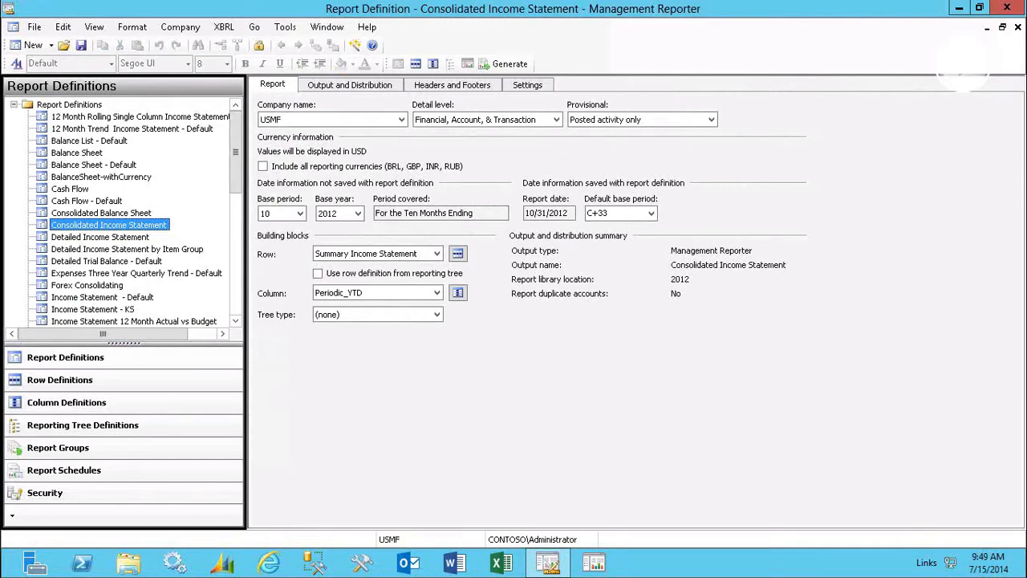